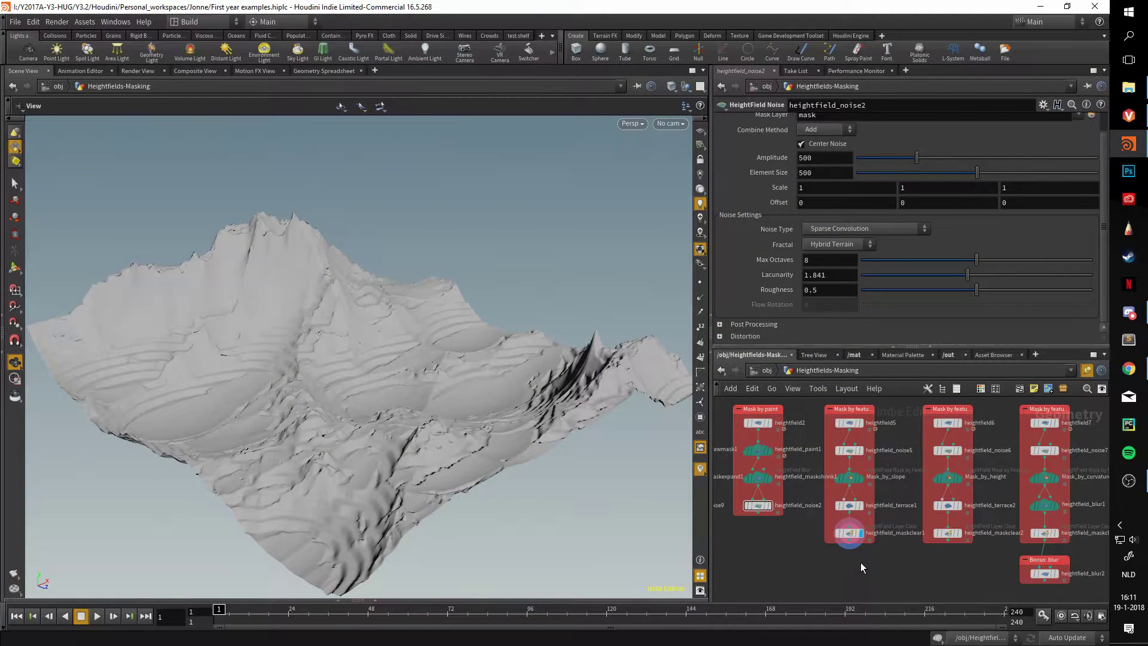
Examine the Mask_by_slope and heightfield_terrace1 node chain and the terraced terrain it produces from several angles
mouse_move(852, 484)
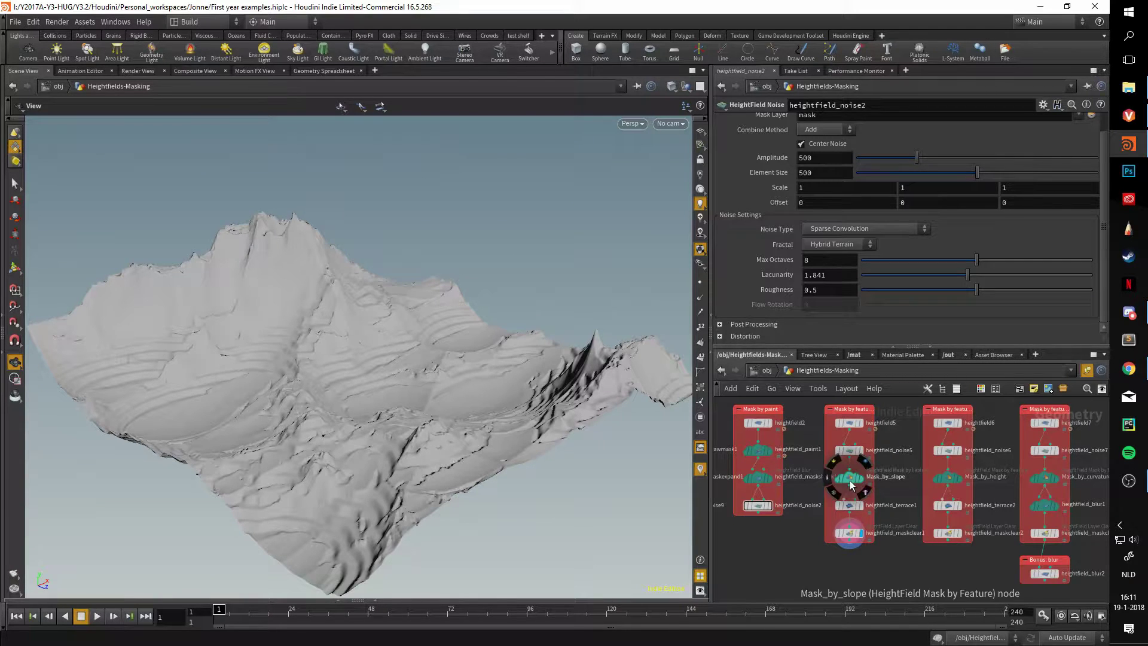
mouse_move(849, 507)
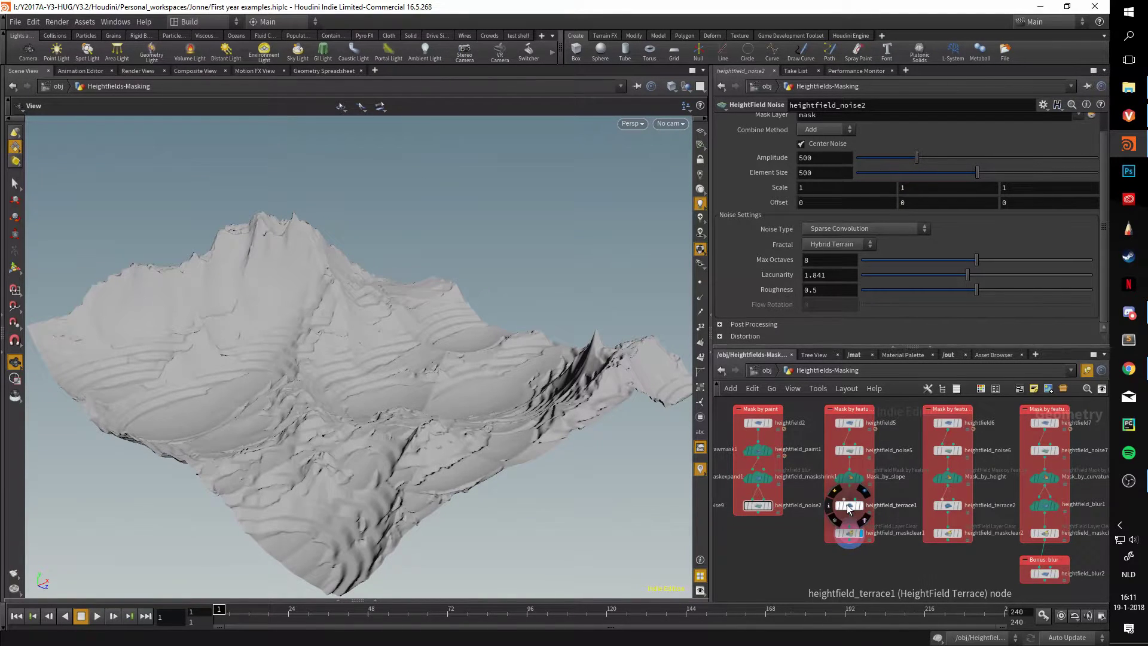
mouse_move(852, 538)
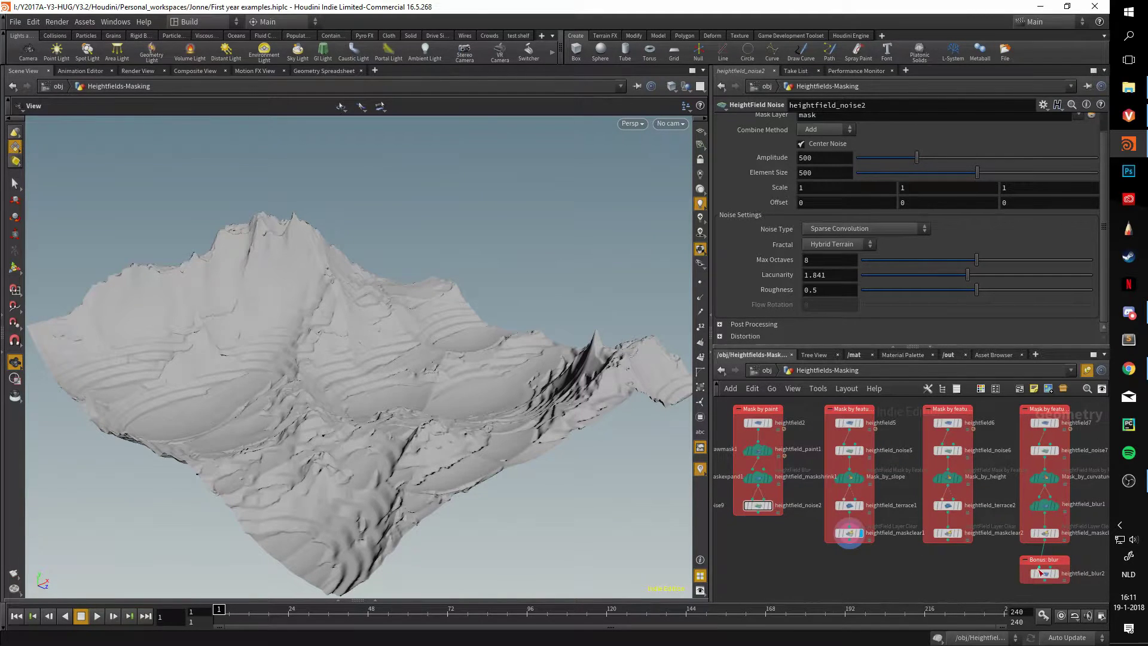
mouse_move(1045, 575)
scroll(888, 480, up, 3)
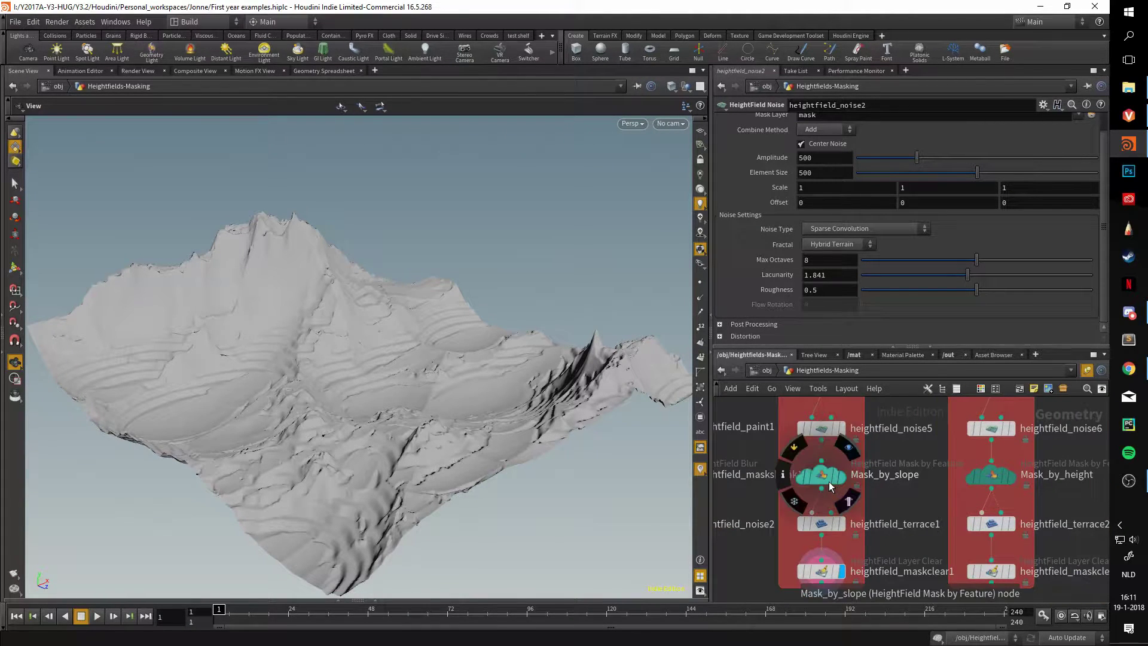
middle_drag(908, 486, 913, 498)
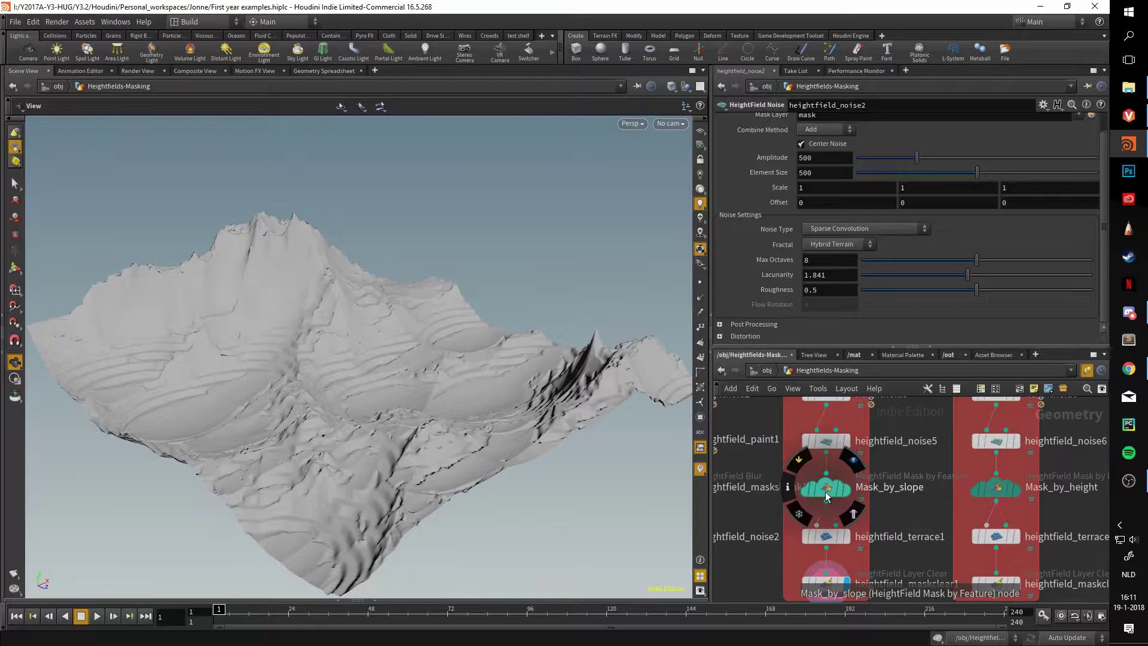
drag(518, 434, 512, 458)
scroll(415, 376, up, 2)
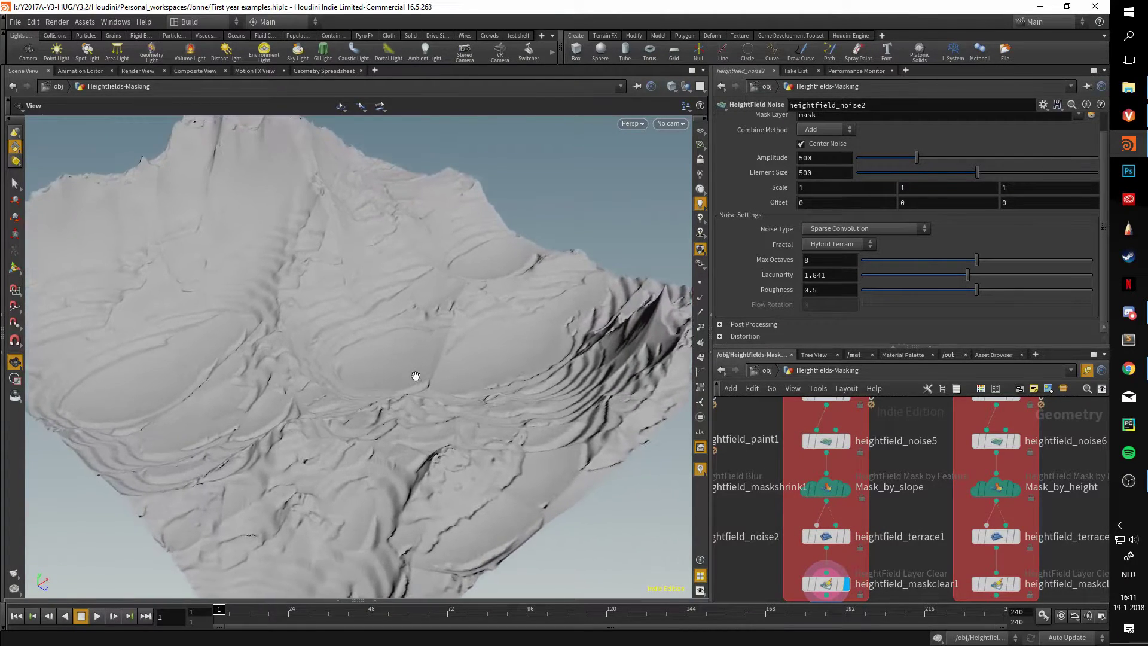
middle_drag(414, 429, 411, 580)
drag(411, 580, 357, 353)
drag(449, 327, 593, 376)
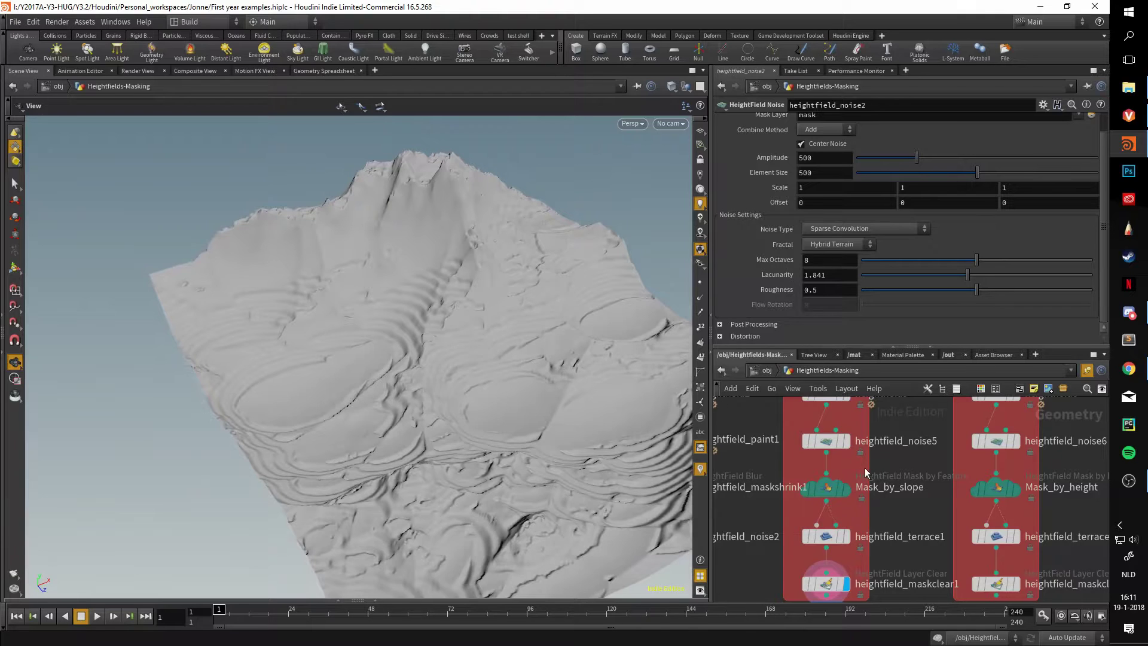
Compare the displayed results and the parameters of Mask_by_slope and heightfield_terrace1
click(846, 491)
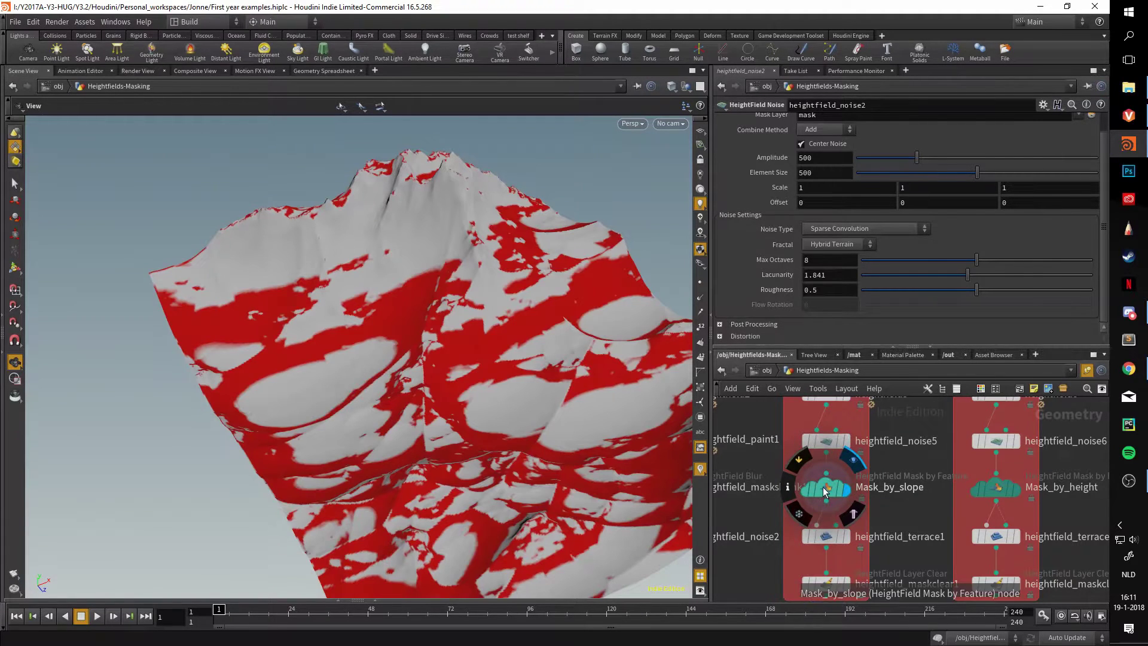
click(826, 492)
click(845, 536)
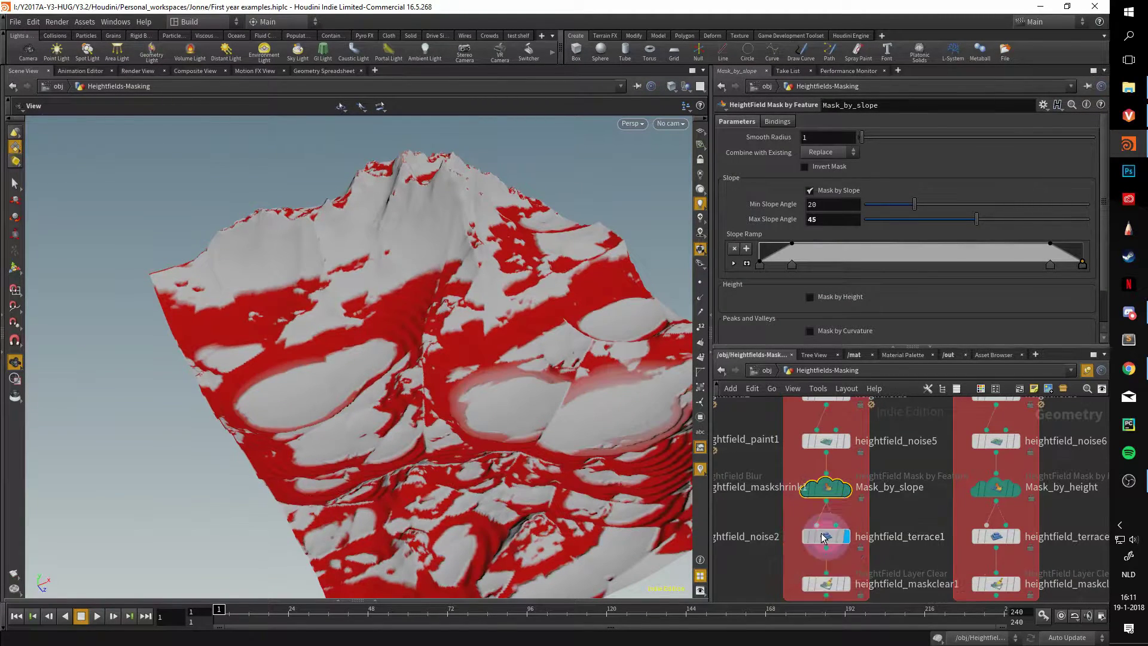
click(822, 536)
drag(664, 443, 631, 373)
Display the Mask_by_slope result on the terrain and bring up that node's parameters
click(845, 489)
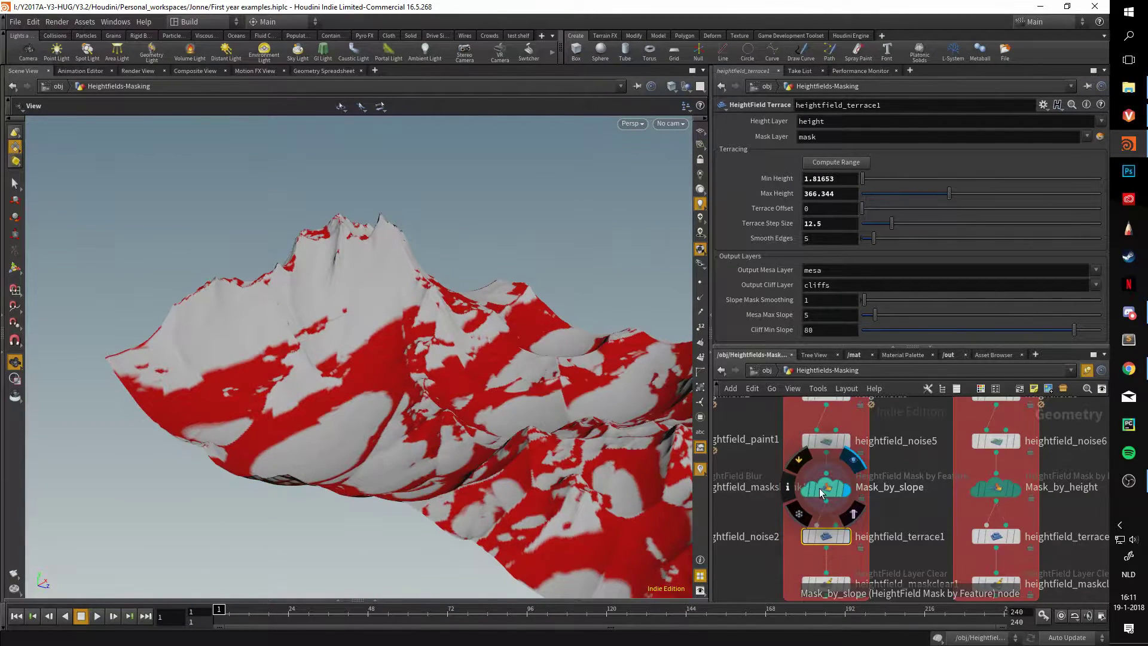
click(822, 490)
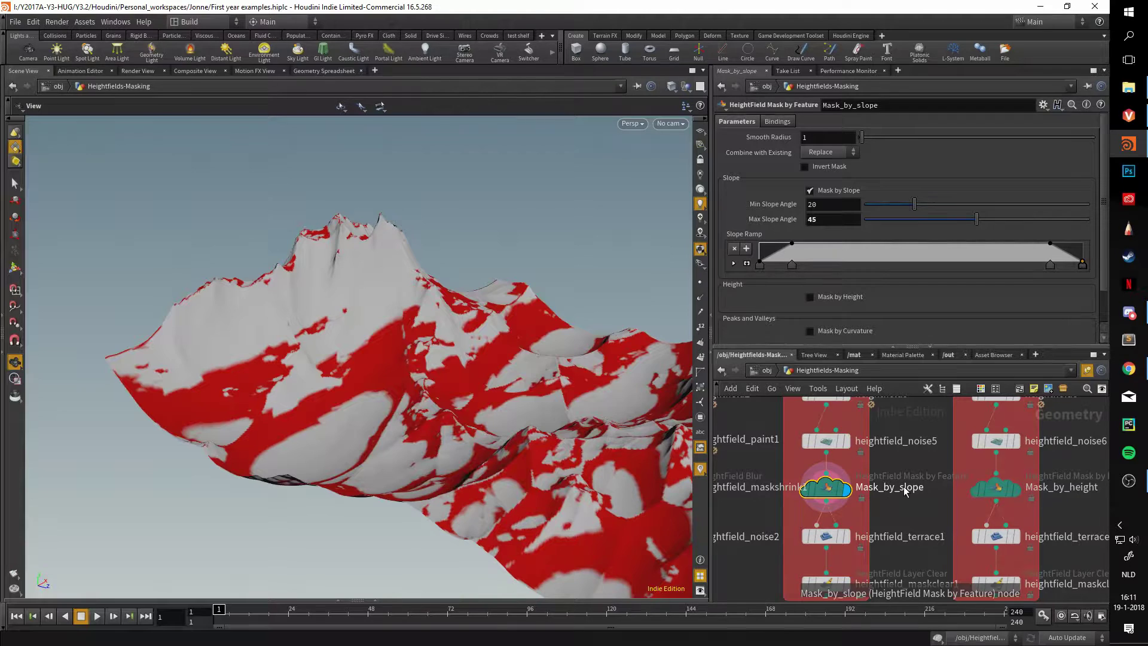
double_click(924, 486)
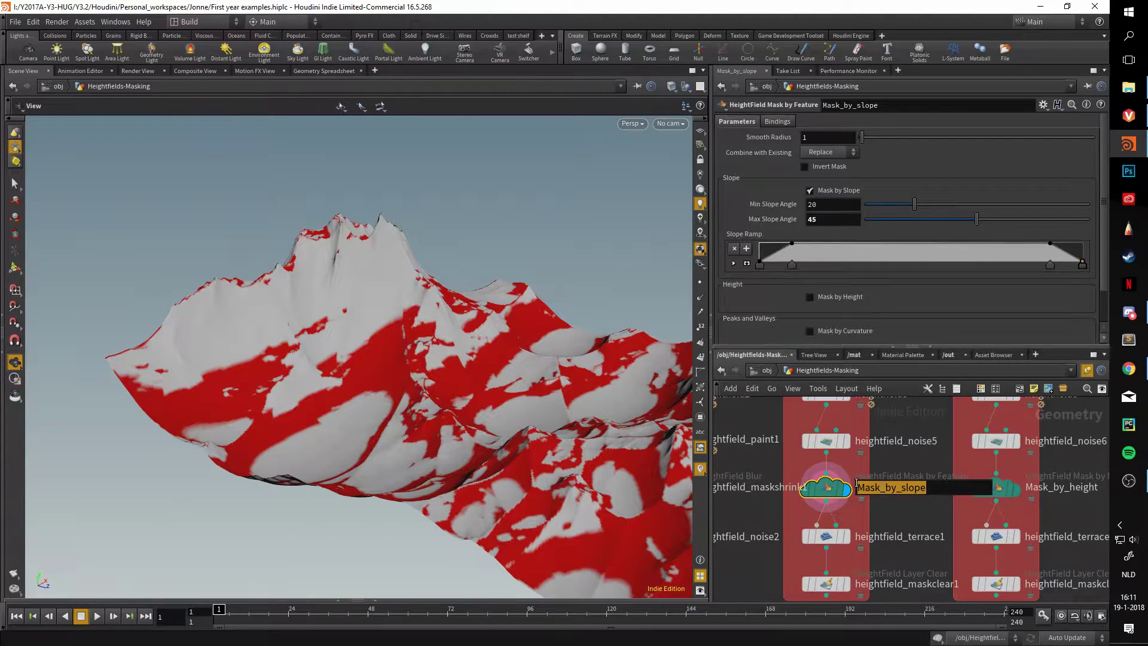
click(929, 487)
click(912, 427)
middle_drag(912, 427, 916, 456)
Widen the slope mask's range to a Max Slope Angle of 90 and a Min Slope Angle of 0
drag(624, 395, 579, 301)
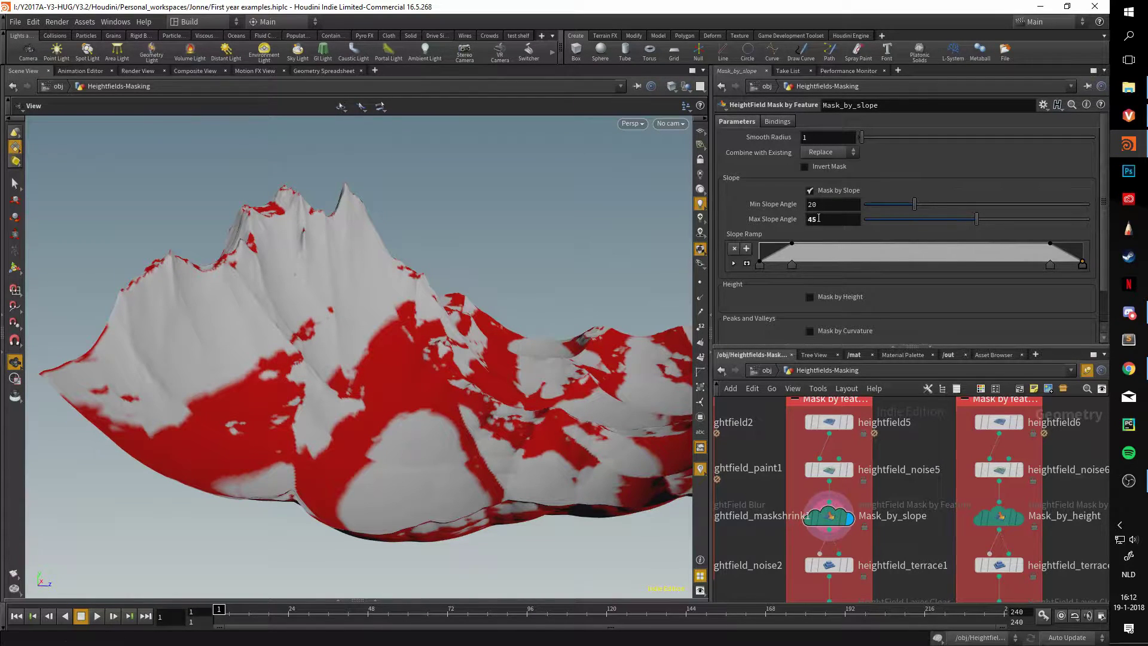
drag(980, 219, 1089, 219)
drag(915, 205, 833, 205)
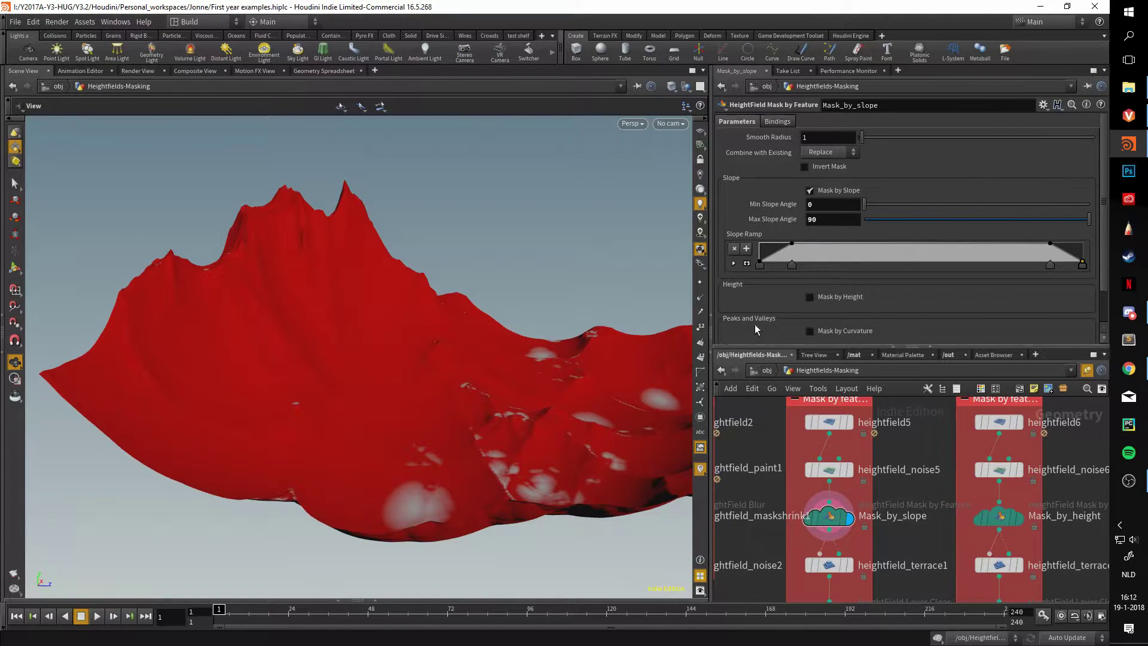
Expand the Slope Ramp editor, give the parameters more room, and inspect the mask coverage on the terrain up close
click(747, 263)
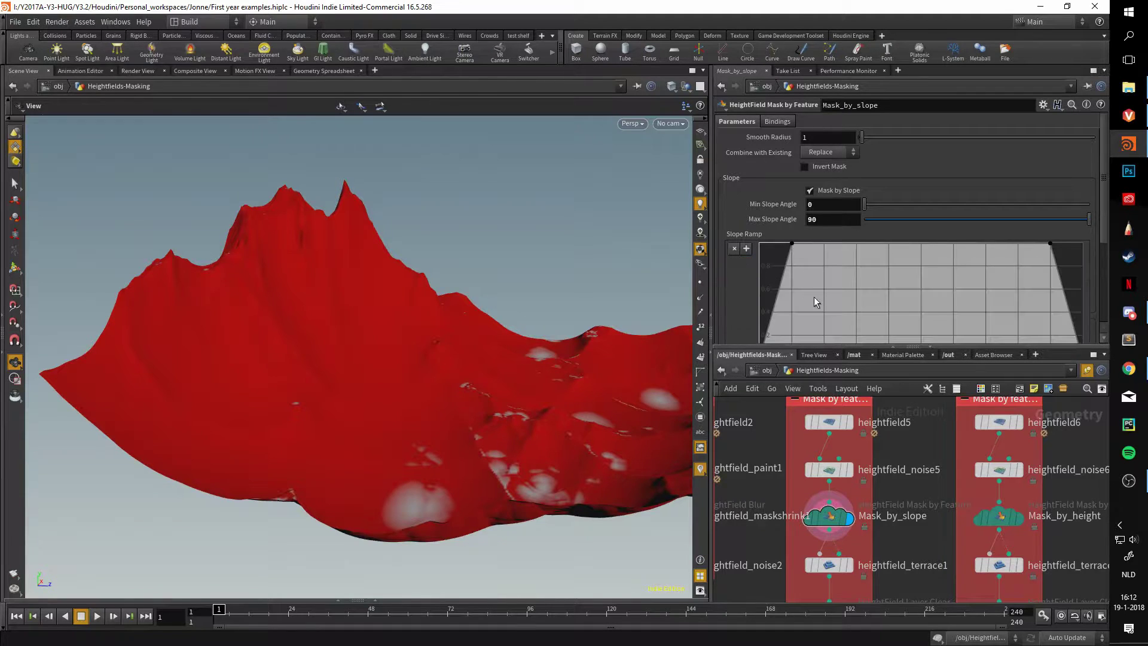
scroll(828, 299, down, 1)
drag(927, 348, 926, 428)
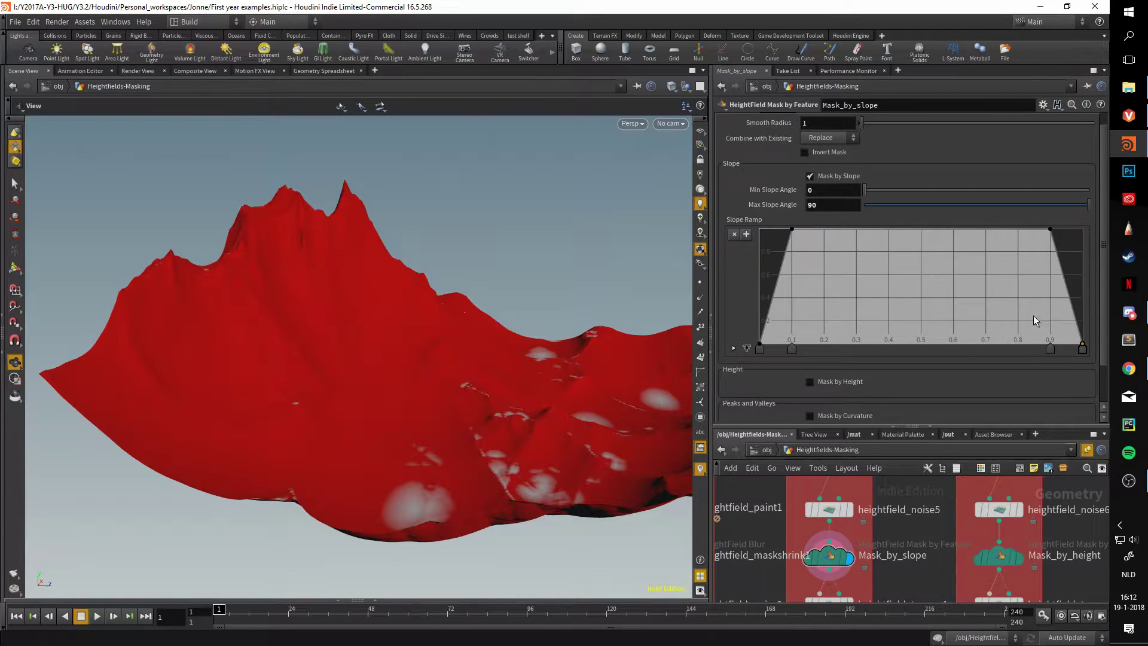
drag(560, 345, 528, 418)
middle_drag(528, 418, 564, 329)
drag(564, 328, 585, 347)
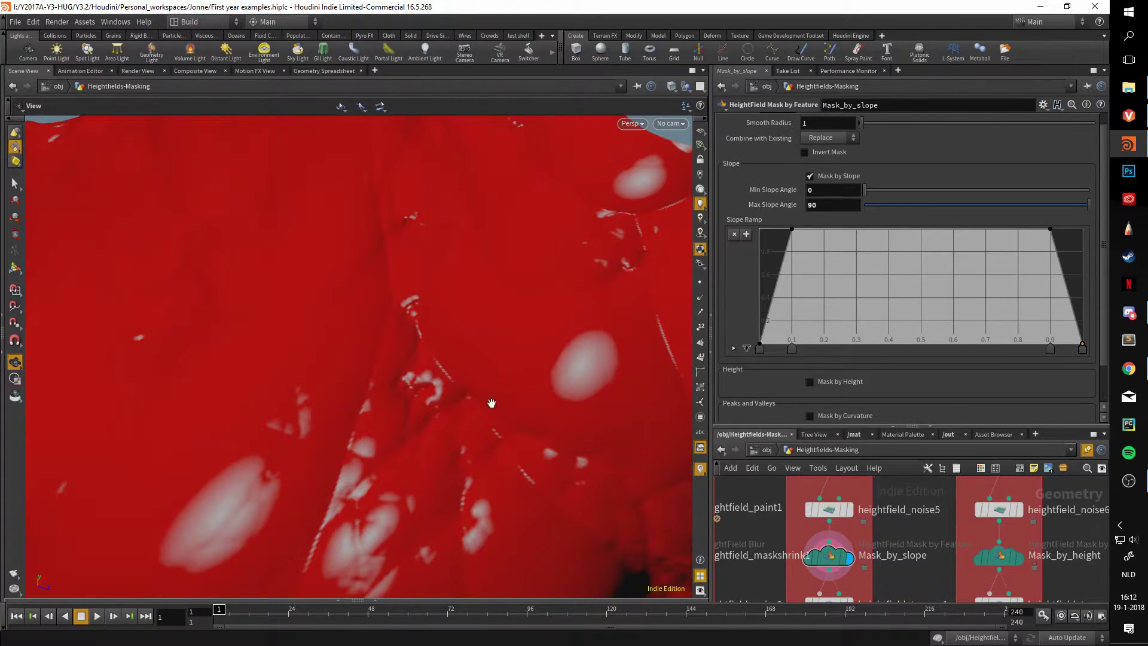
drag(472, 408, 568, 359)
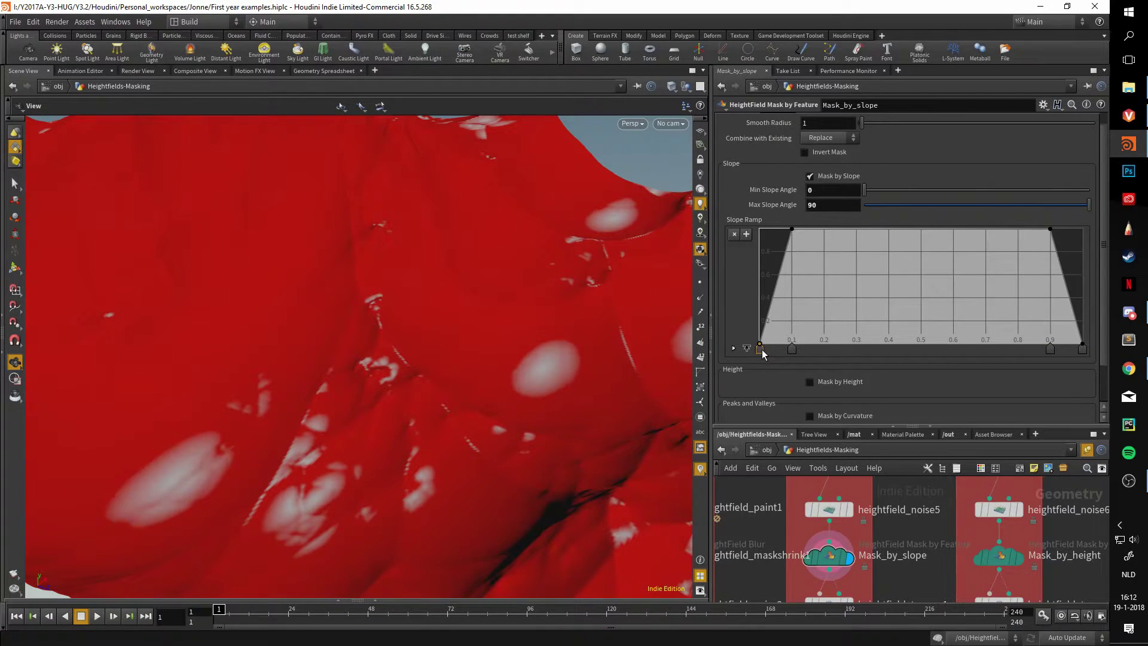
Soften the slope mask by moving the ramp's second point to about 0.56 and its first point to about 0.24
click(791, 349)
drag(793, 351, 941, 355)
drag(759, 350, 837, 339)
scroll(474, 300, down, 3)
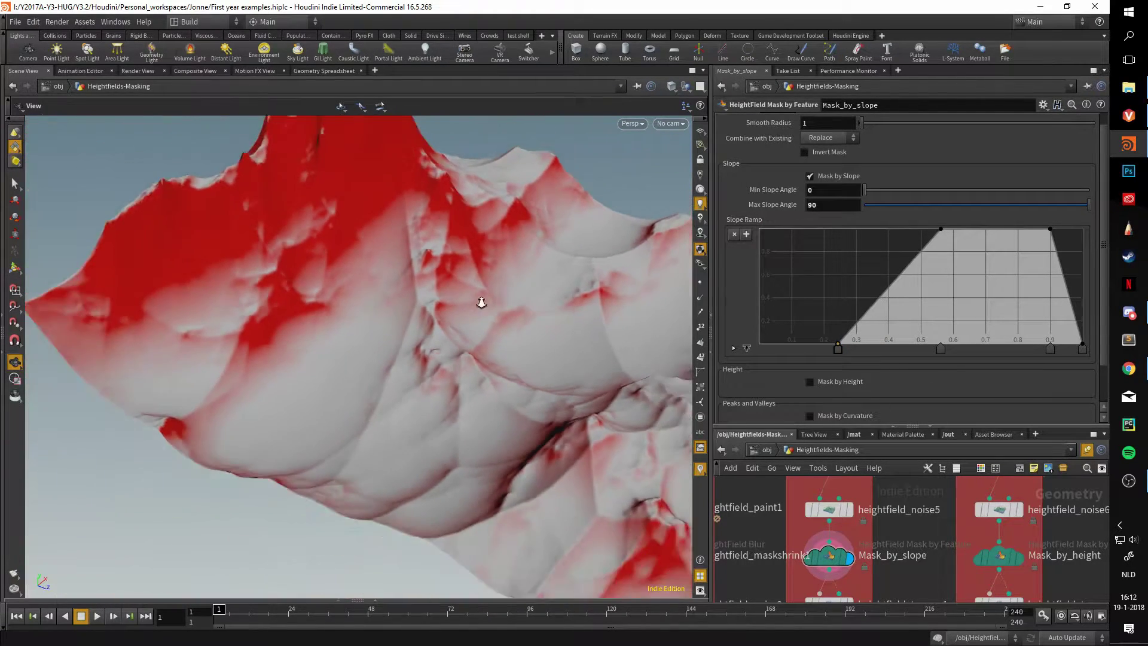
drag(474, 299, 297, 352)
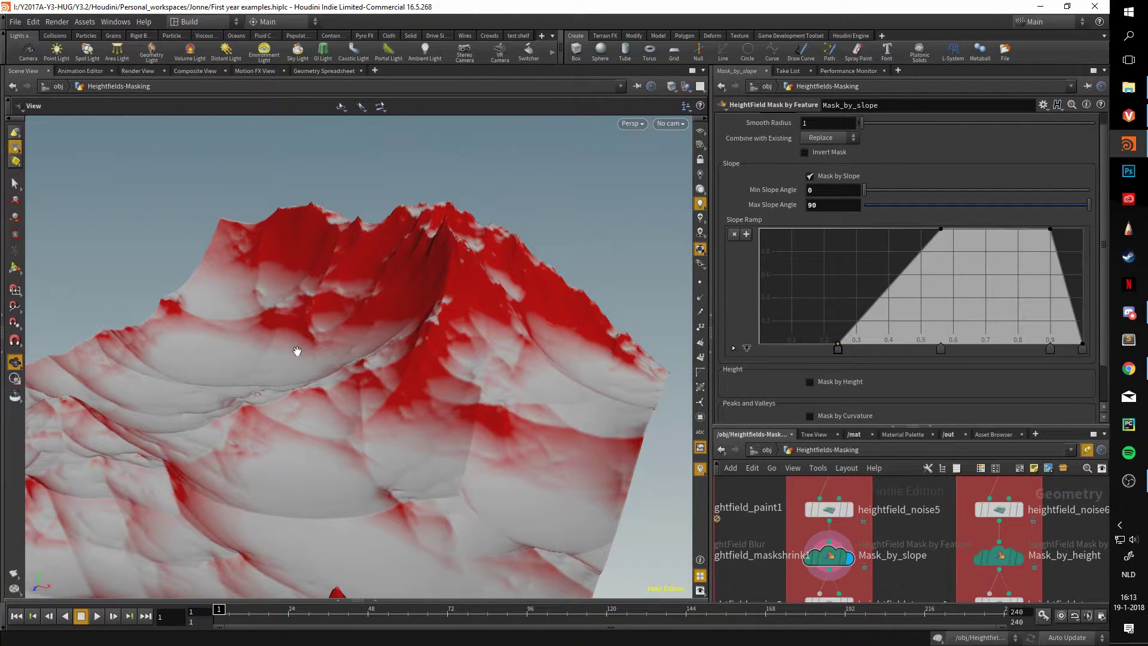
drag(361, 289, 477, 256)
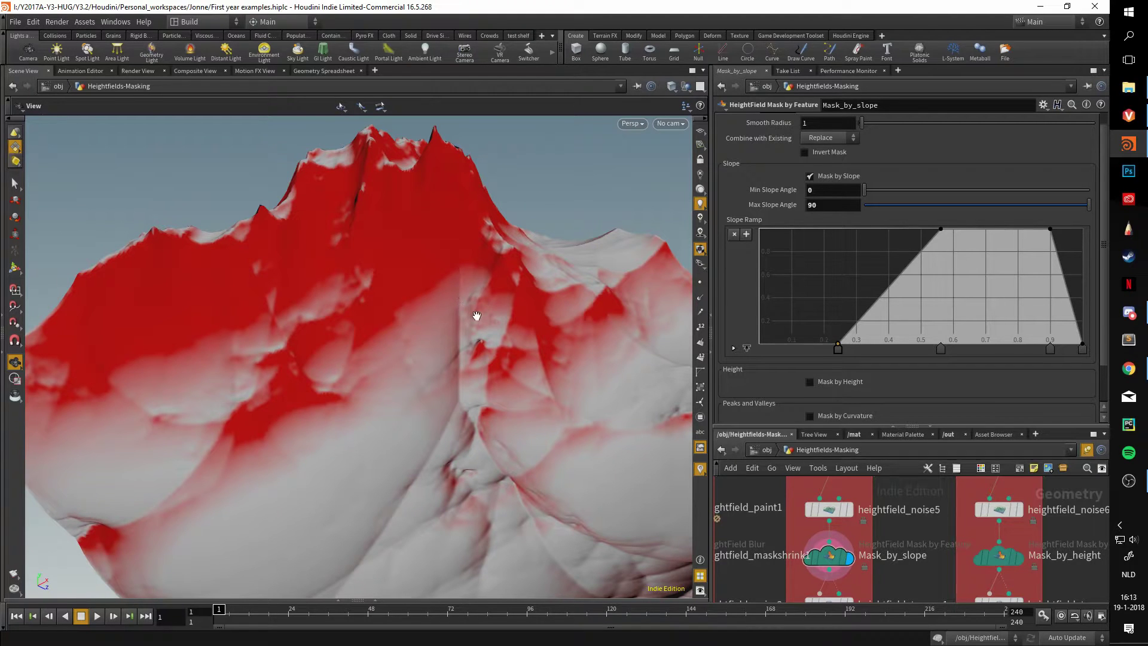
drag(472, 347, 438, 332)
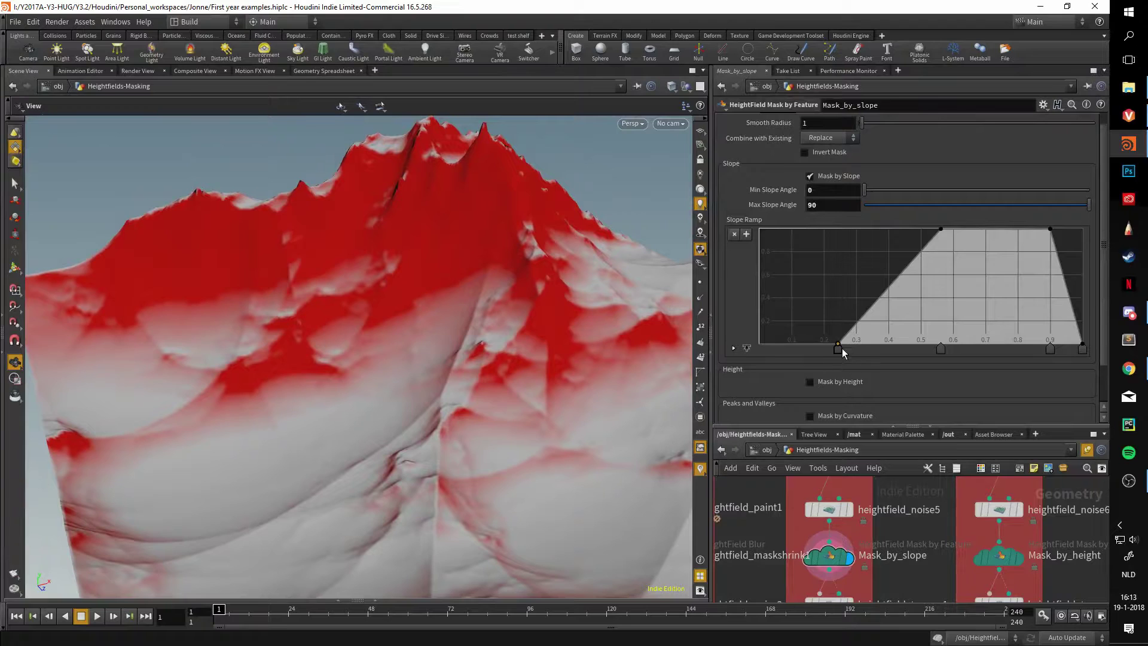
Restrict the mask to steeper slopes by moving the ramp's second point to about 0.64 and first point to about 0.31
mouse_move(838, 350)
mouse_down()
mouse_move(879, 350)
mouse_move(832, 349)
mouse_up()
drag(940, 358, 966, 342)
drag(831, 349, 858, 350)
Display heightfield_terrace1 with its parameters and inspect the masked terracing around the peak
middle_drag(905, 560, 918, 485)
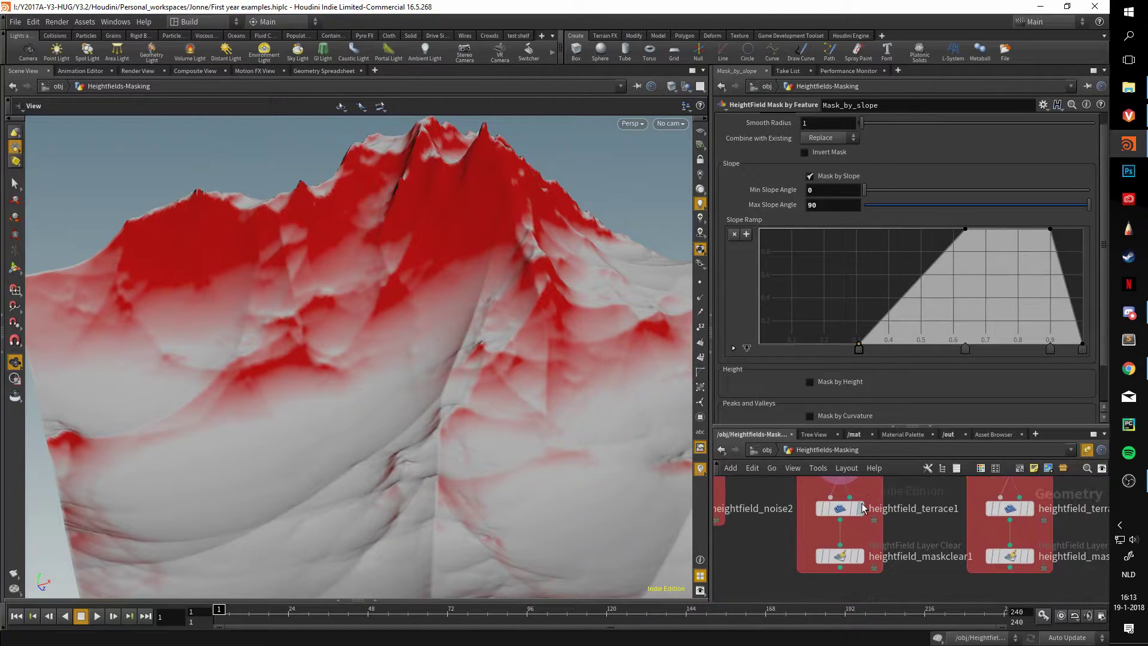
click(862, 508)
click(841, 510)
drag(544, 336, 423, 344)
drag(556, 296, 470, 343)
drag(627, 345, 438, 359)
right_drag(552, 329, 502, 332)
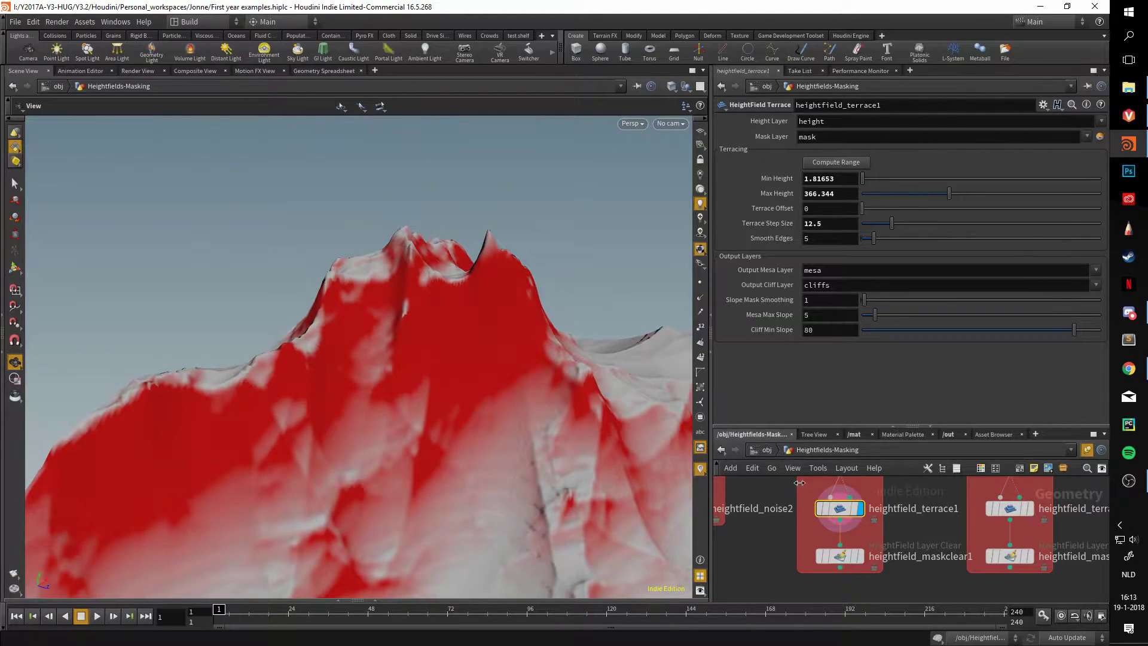
Display heightfield_maskclear1 to view the terraced terrain without the mask overlay
mouse_move(859, 564)
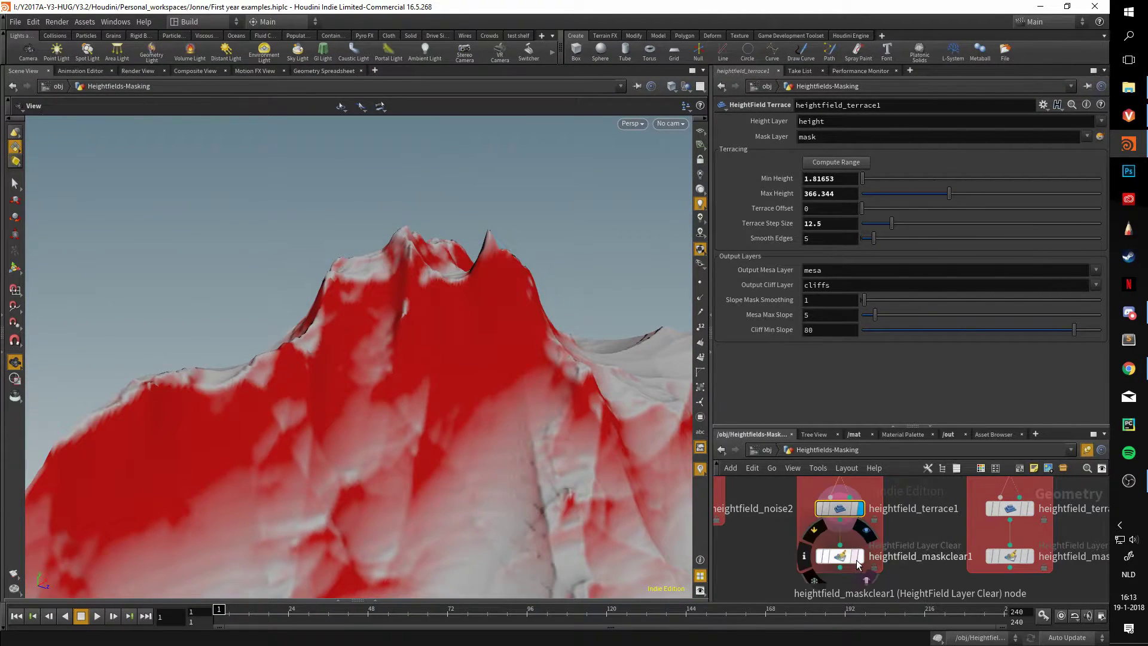
click(862, 564)
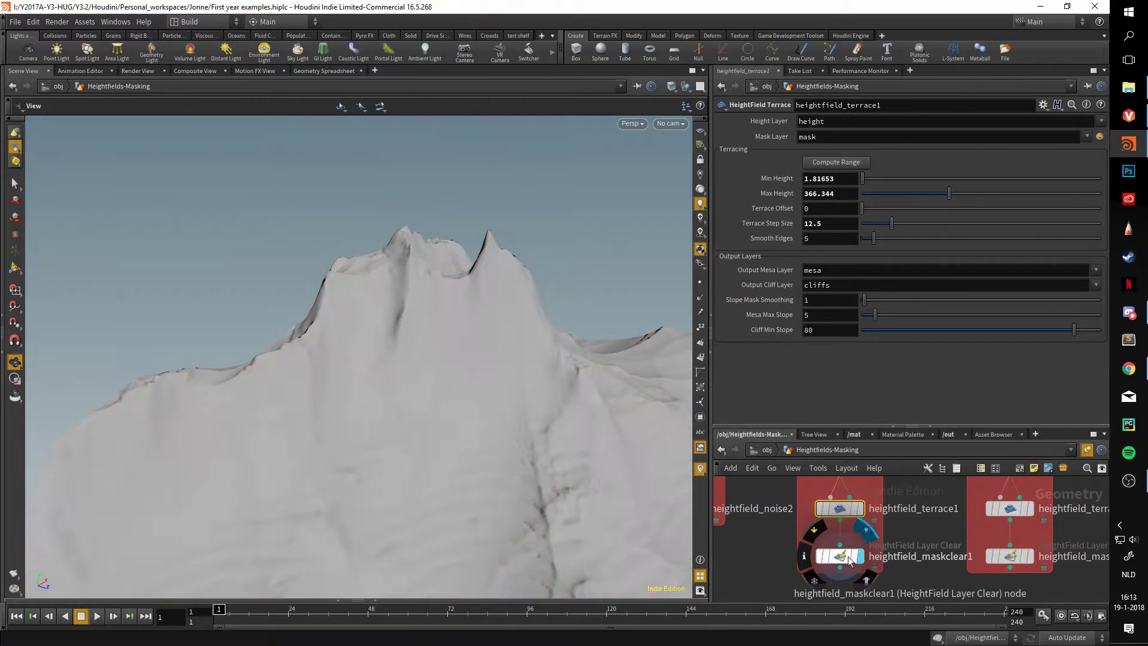
drag(562, 442, 604, 407)
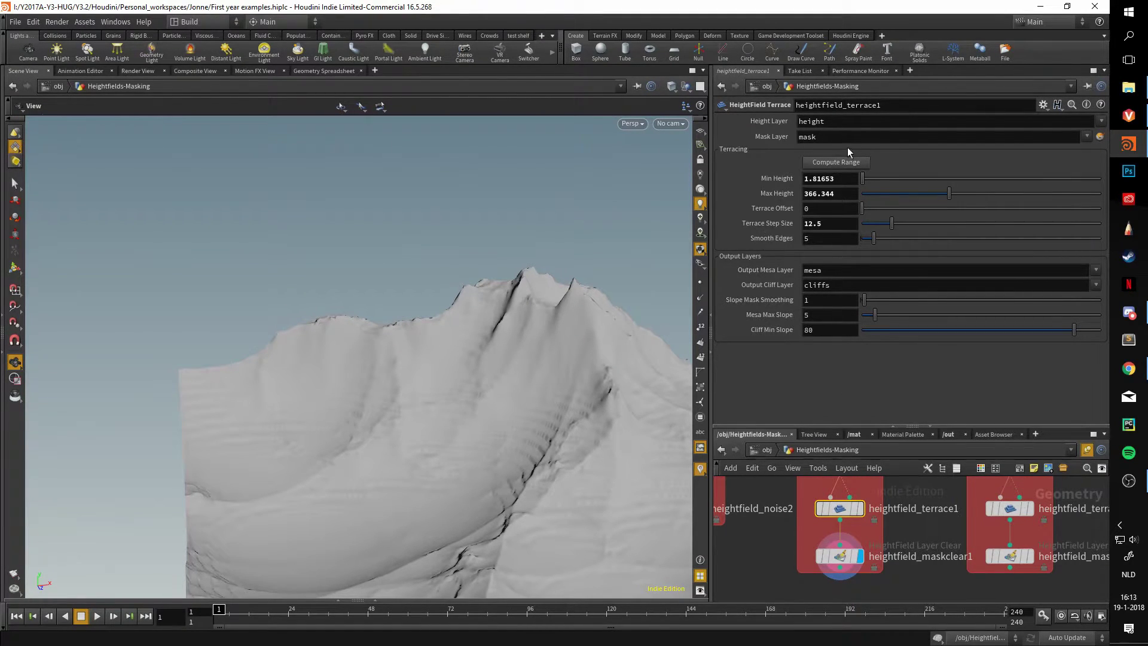
Recompute the height range of heightfield_terrace1 and inspect the terraces on the slopes
click(836, 164)
drag(452, 568, 526, 427)
drag(547, 295, 556, 413)
drag(625, 309, 451, 333)
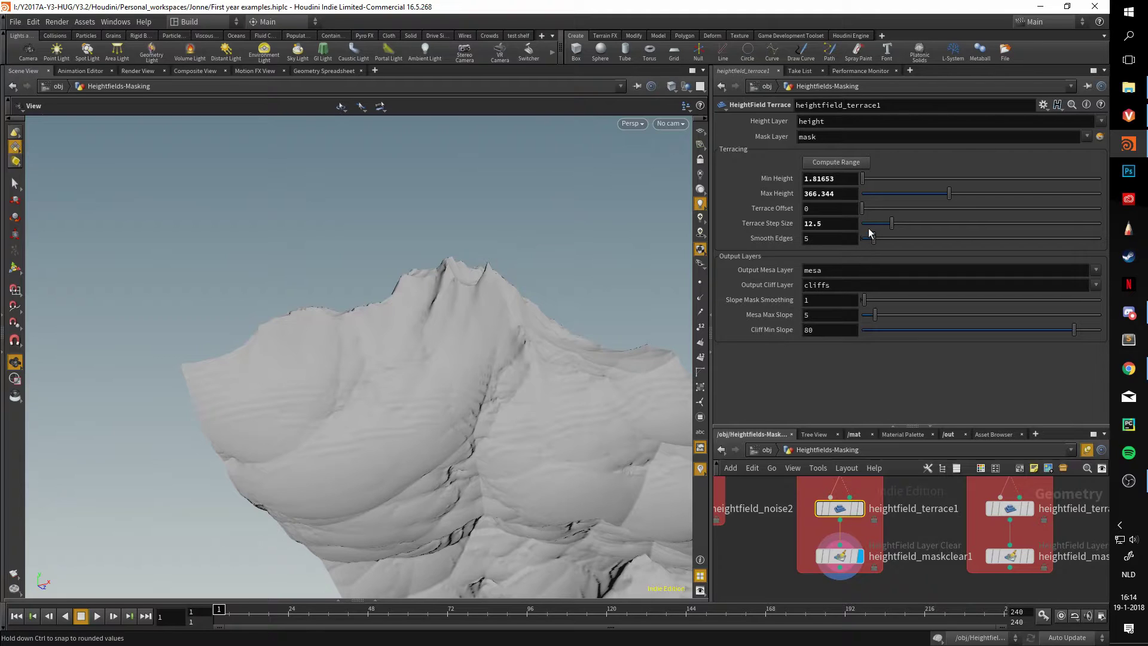
right_drag(440, 263, 507, 252)
Set the Terrace Step Size of heightfield_terrace1 to 30 for fewer, taller terraces
drag(885, 229, 939, 235)
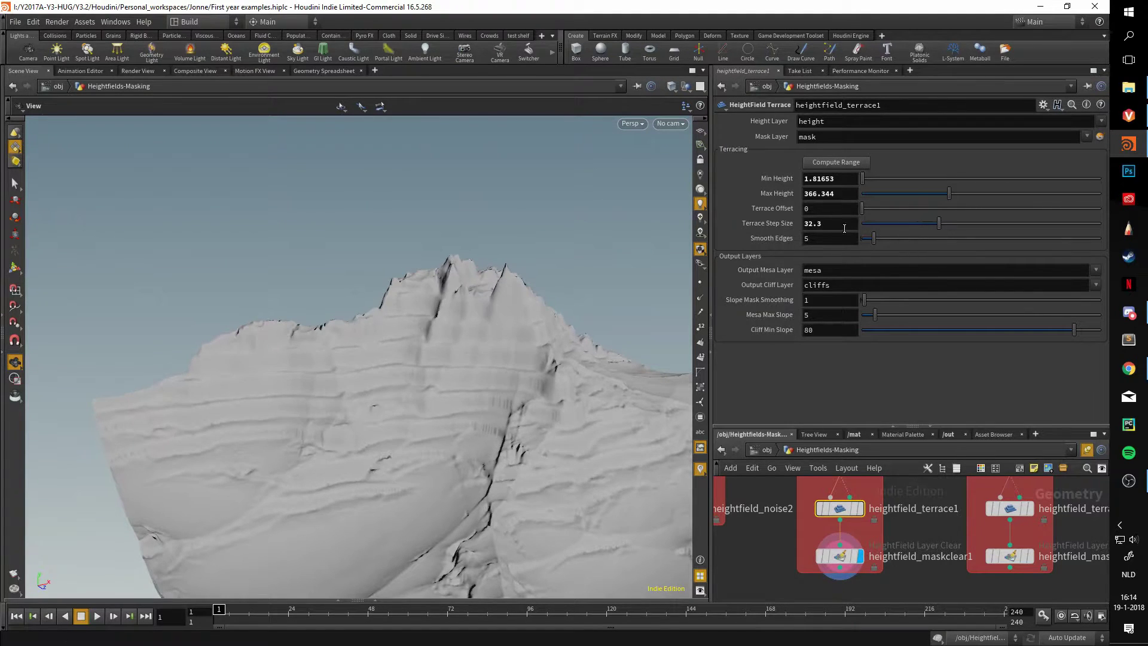
ctrl+middle_click(761, 226)
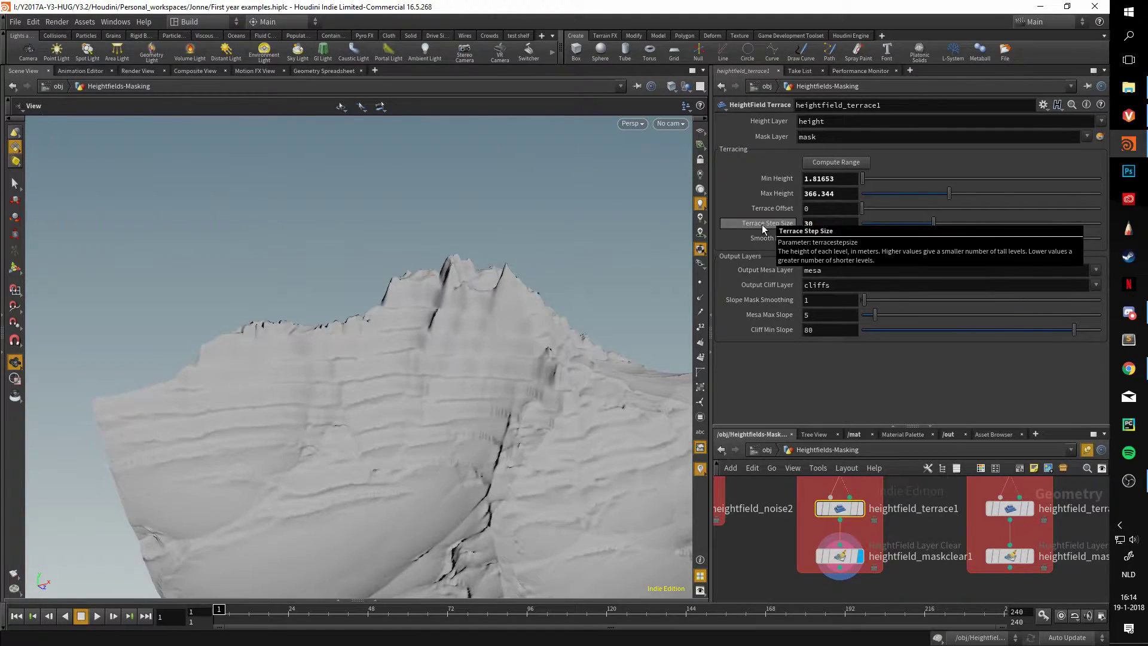
drag(543, 299, 436, 356)
right_drag(436, 356, 531, 328)
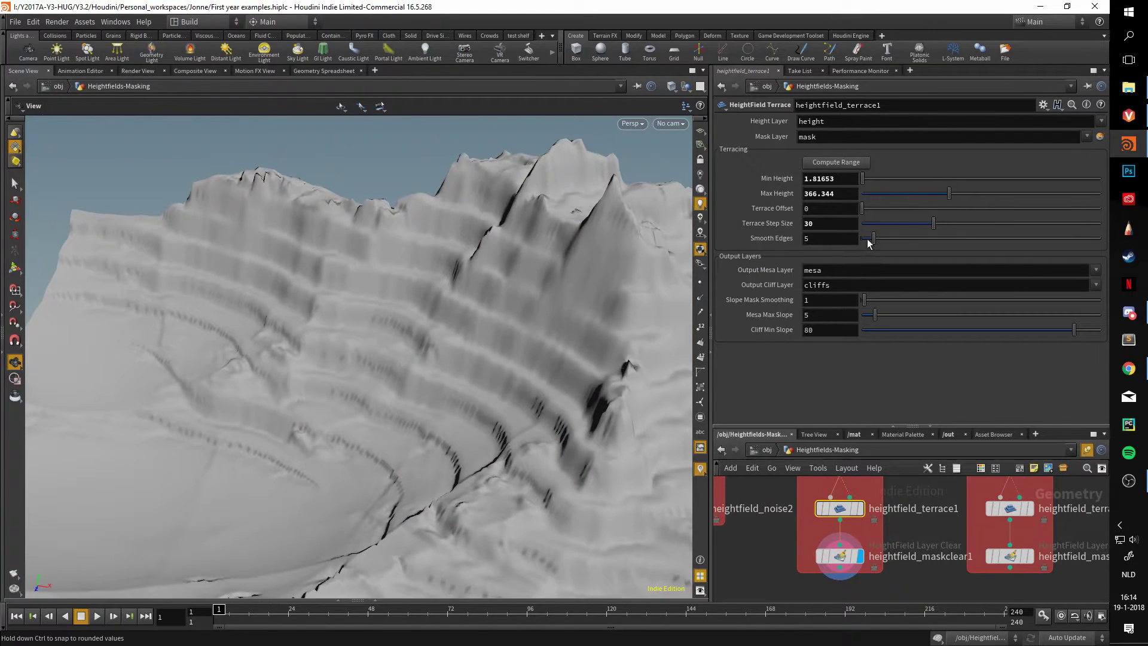
Try a Smooth Edges value of 0 on the terraces and check the ledges up close
mouse_move(869, 238)
mouse_down()
mouse_move(1085, 240)
mouse_move(859, 235)
mouse_up()
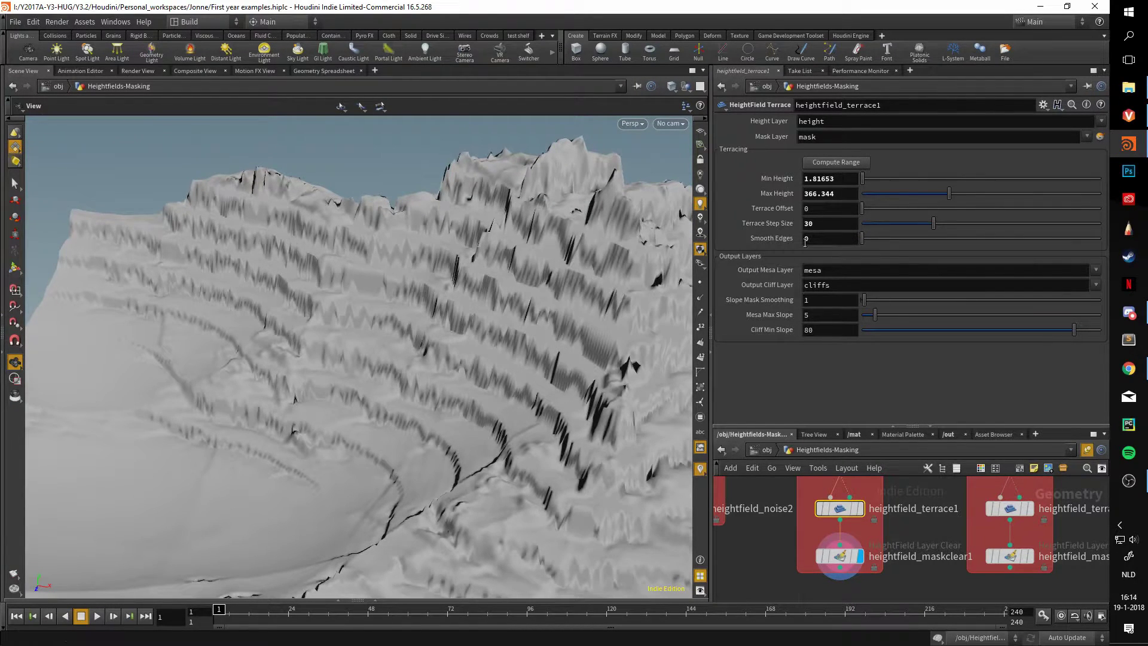
drag(645, 258, 507, 306)
drag(530, 367, 513, 360)
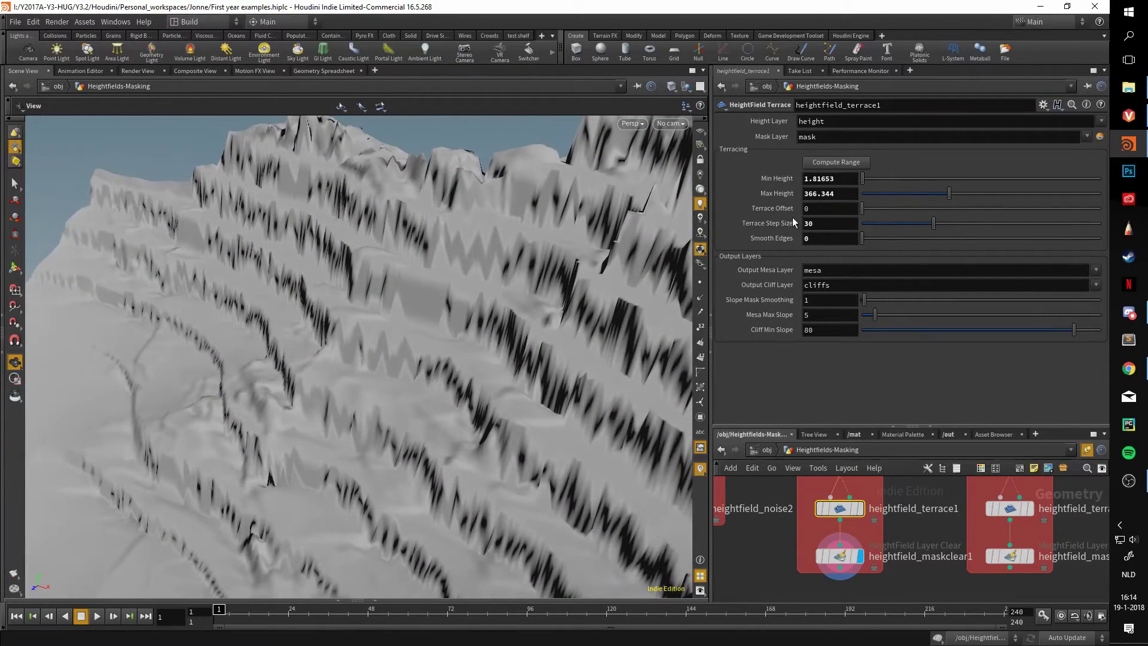
Set the terraces' Smooth Edges back to 5 and review the whole mountain
drag(863, 242, 687, 232)
text(5)
key(Return)
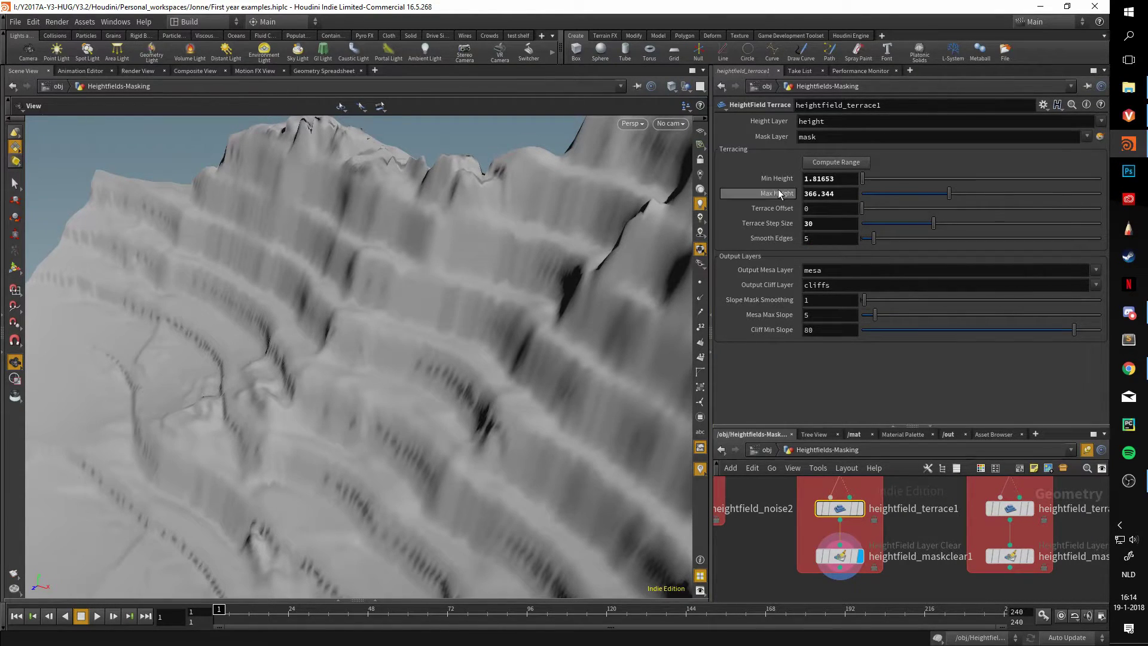
drag(604, 291, 535, 285)
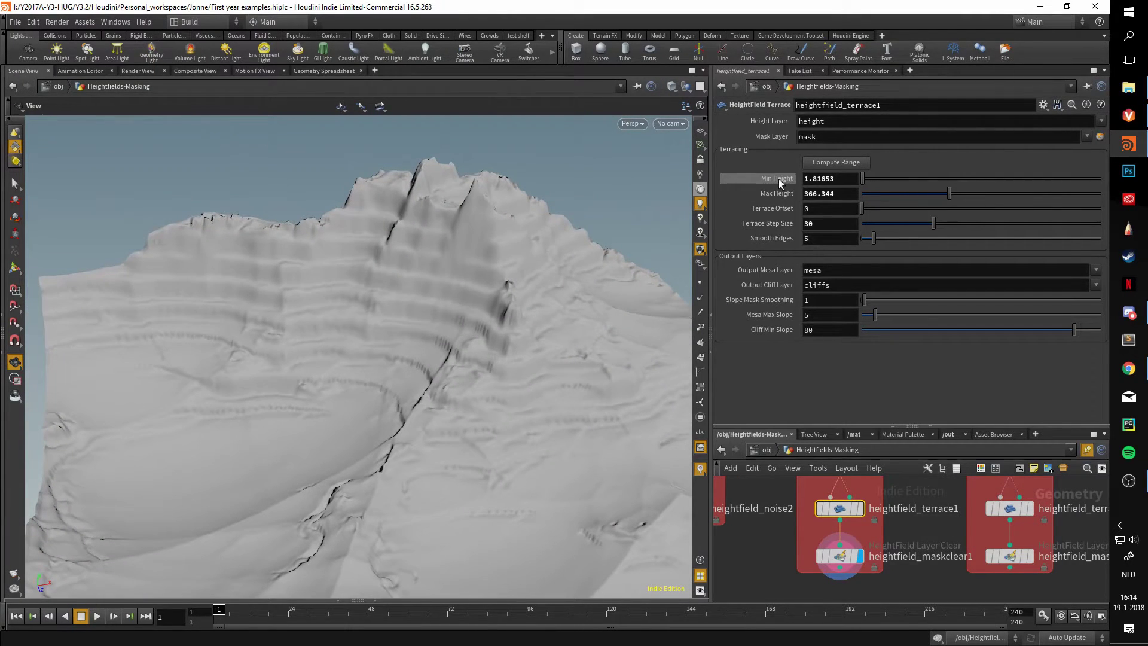
Narrow the terracing band on heightfield_terrace1 to a Min Height of 115.817 and a Max Height of 196.344
middle_drag(779, 183, 776, 150)
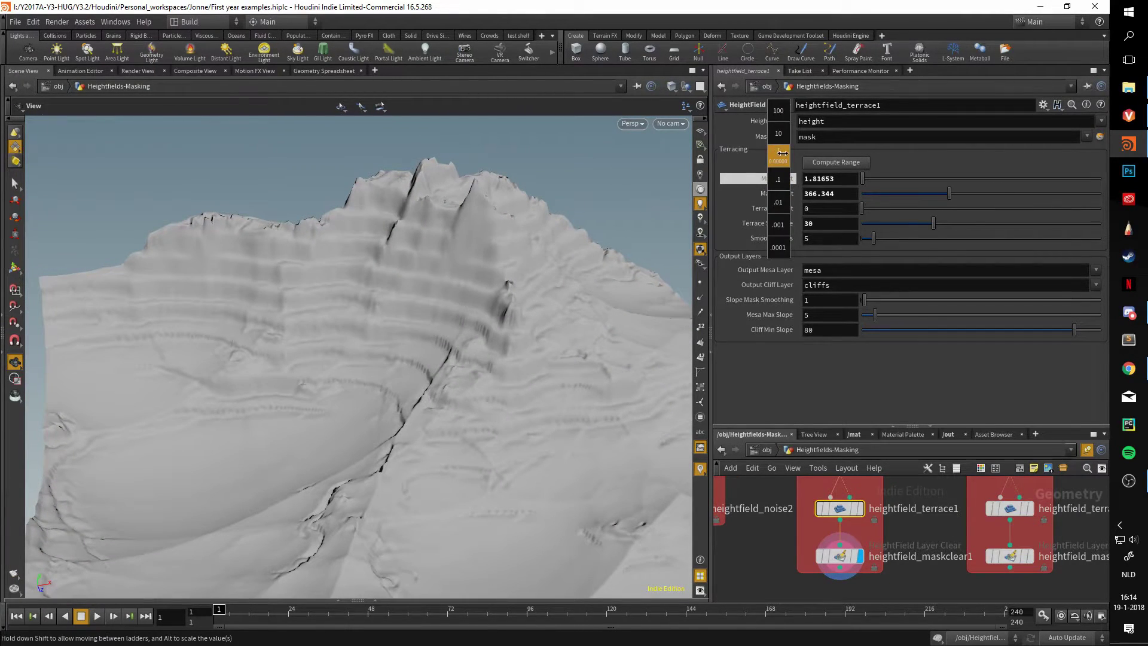
middle_drag(856, 156, 226, 181)
middle_drag(777, 193, 676, 148)
drag(458, 277, 653, 243)
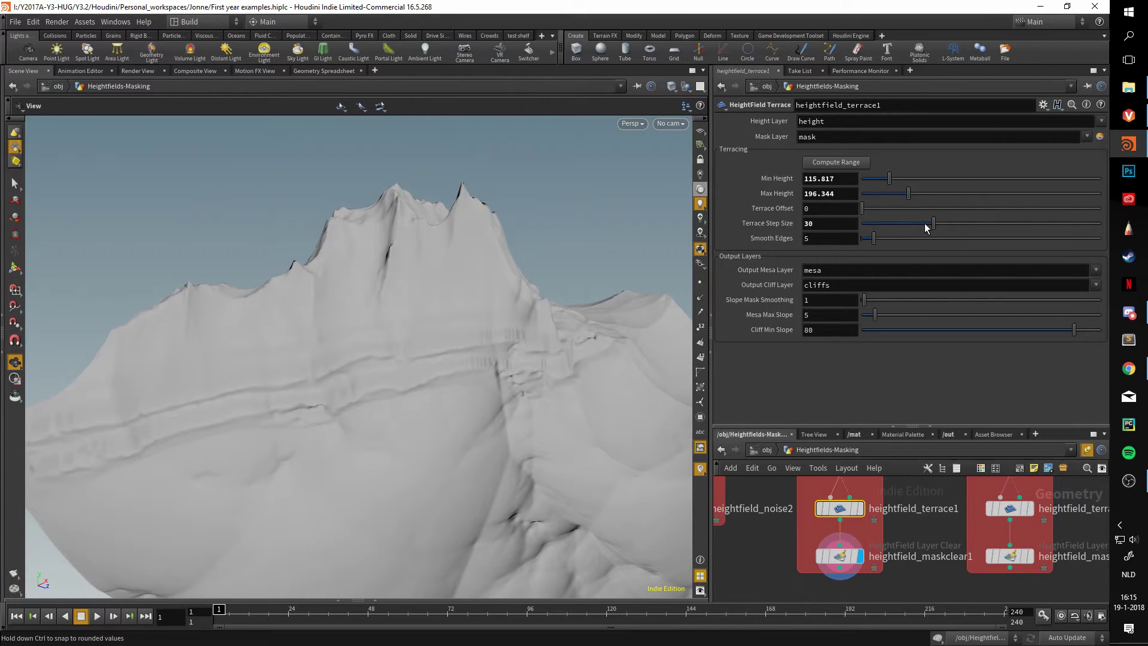
Set the Terrace Step Size of heightfield_terrace1 to 23.6 and check the terraced band around the mountain
mouse_move(926, 224)
mouse_down()
mouse_move(900, 224)
mouse_move(919, 224)
mouse_up()
drag(431, 365, 372, 340)
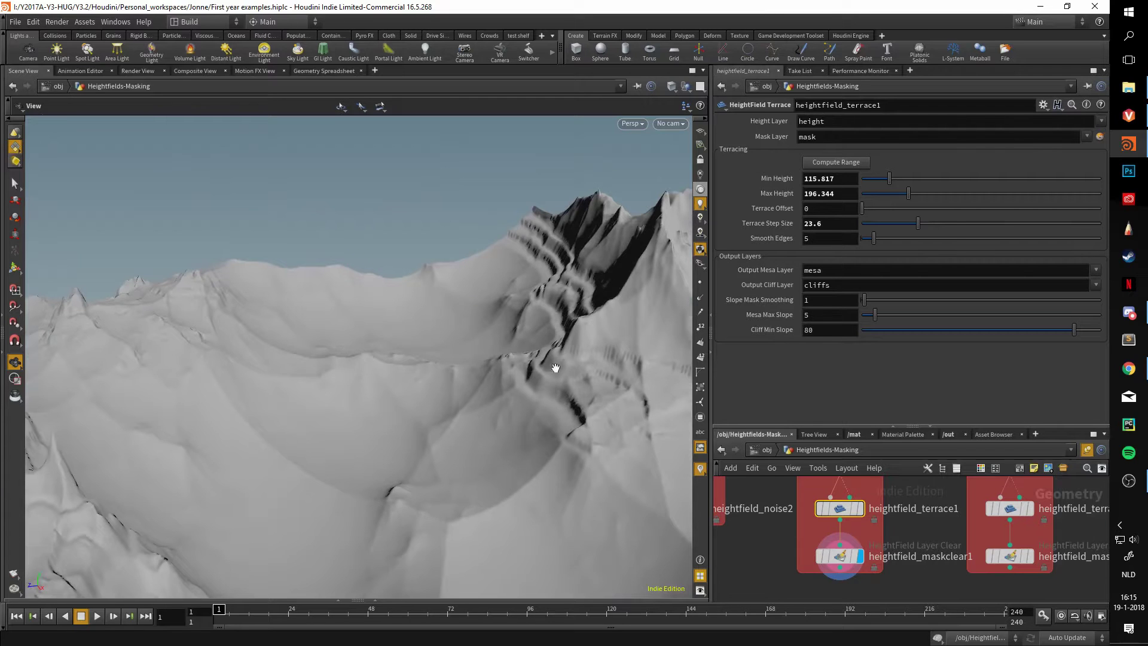
drag(567, 371, 432, 335)
middle_drag(432, 335, 555, 339)
Display Mask_by_slope and heightfield_terrace1 in turn to compare the slope mask with the height-limited terracing mask
middle_drag(919, 498, 933, 551)
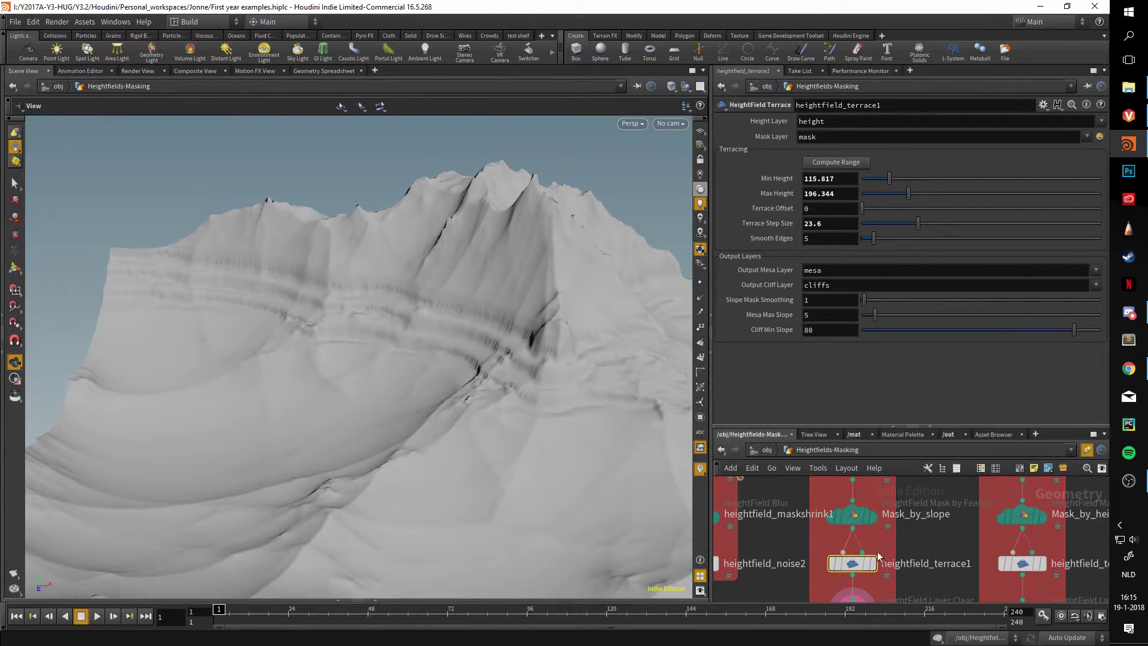
click(875, 518)
drag(526, 359, 625, 357)
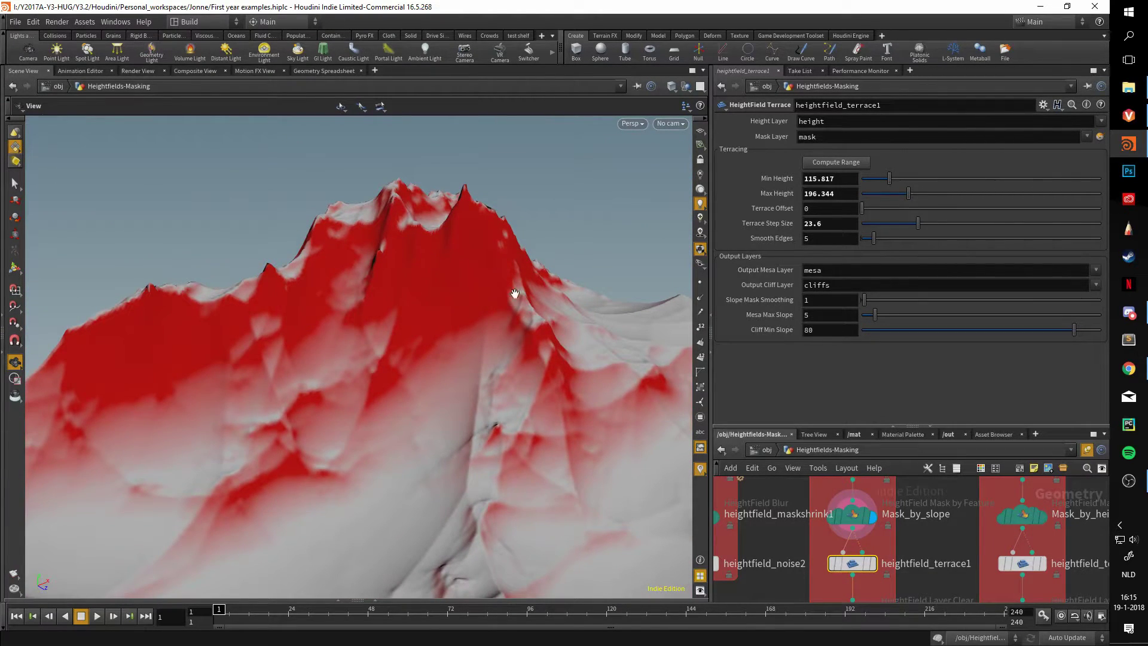
click(873, 563)
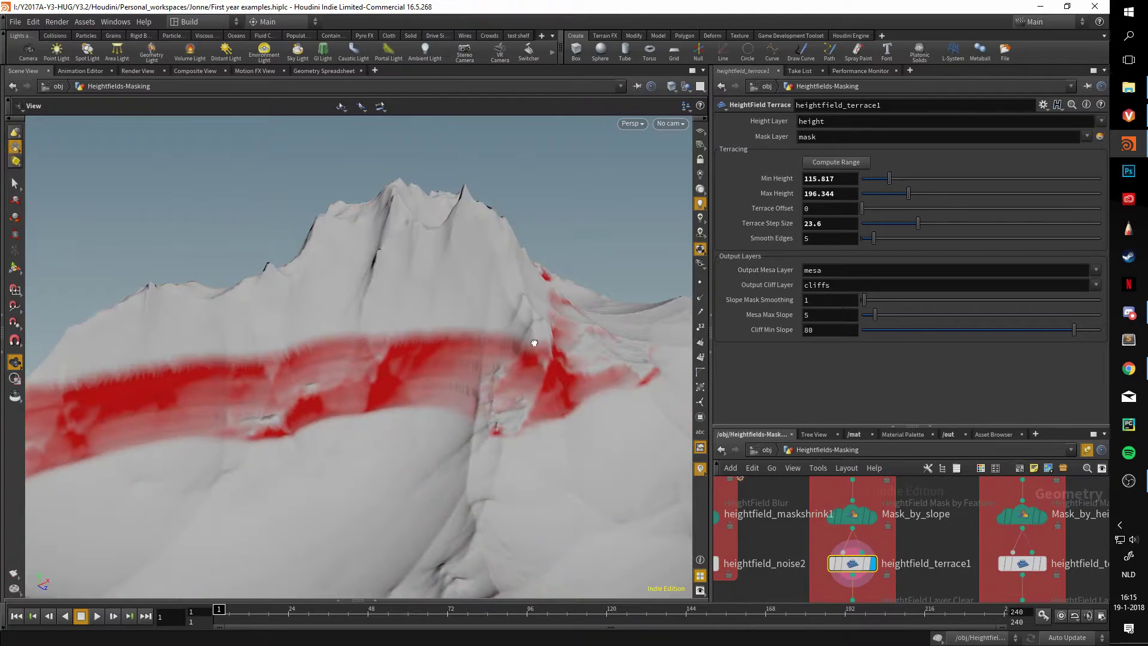
drag(530, 341, 557, 384)
Display Mask_by_height with its parameters and recompute its height range
drag(908, 431, 870, 399)
middle_drag(963, 483, 841, 483)
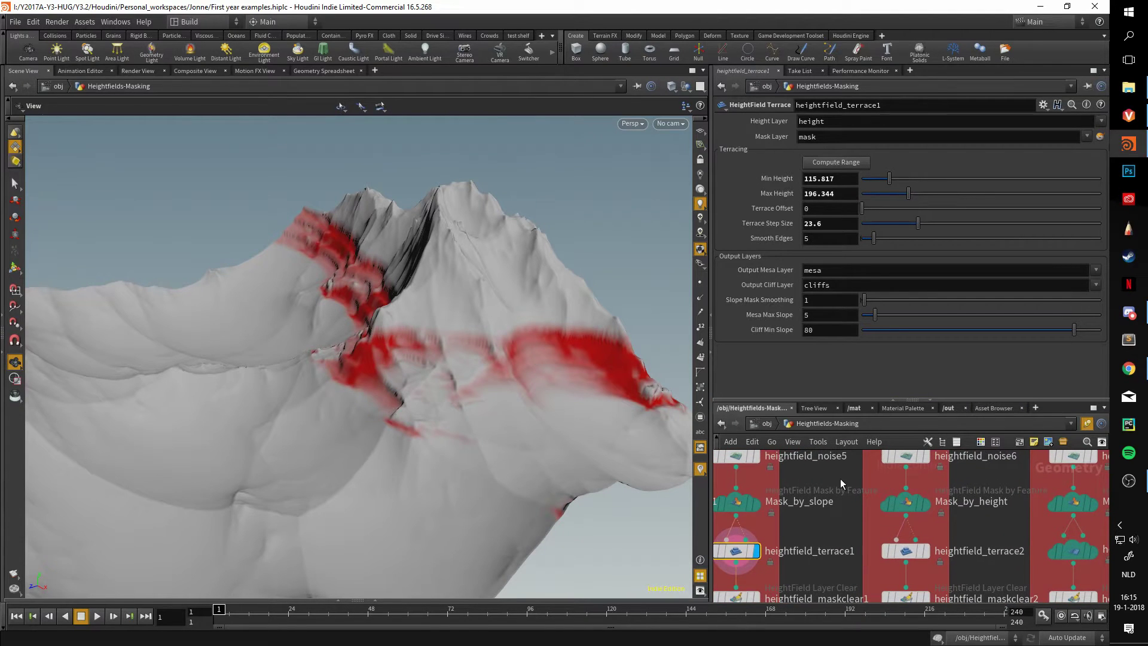
click(927, 505)
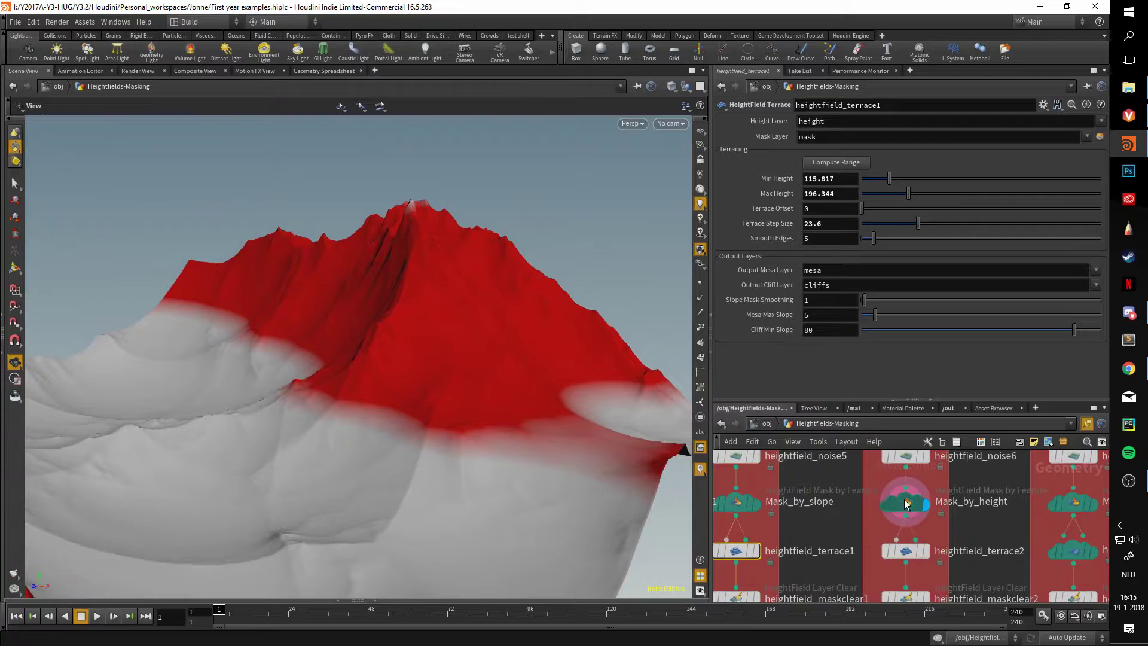
click(904, 500)
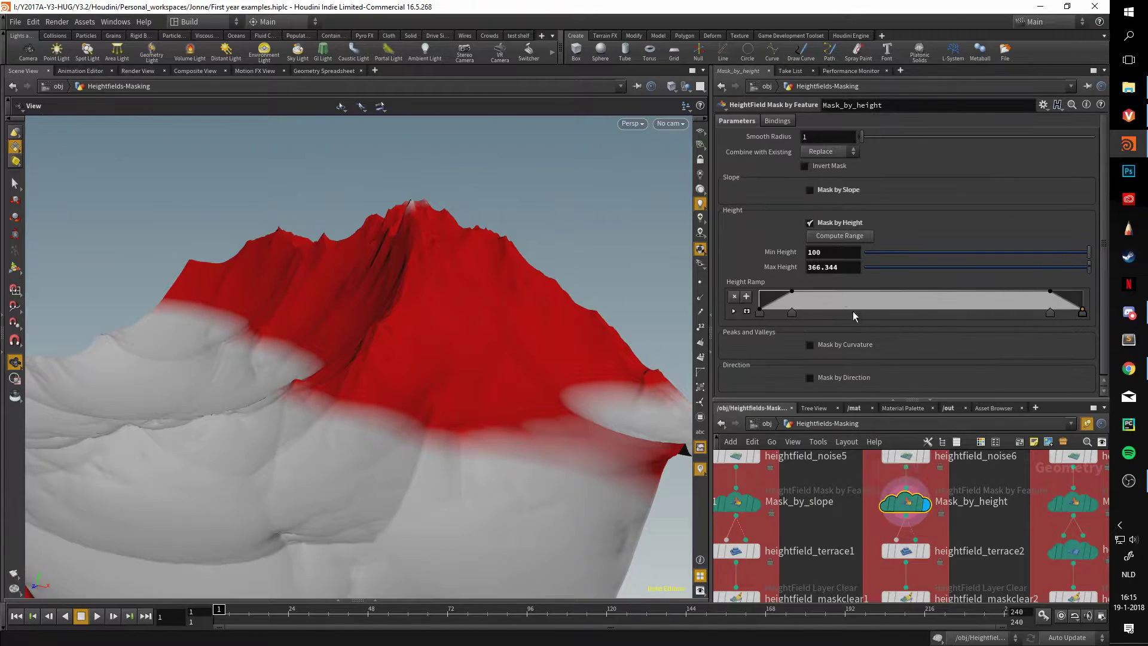
click(830, 239)
drag(600, 273, 487, 286)
Expand the Height Ramp of Mask_by_height and move its lower points to about 0.06 and 0.32, its upper points to about 0.73 and 0.85
click(747, 311)
scroll(792, 293, down, 1)
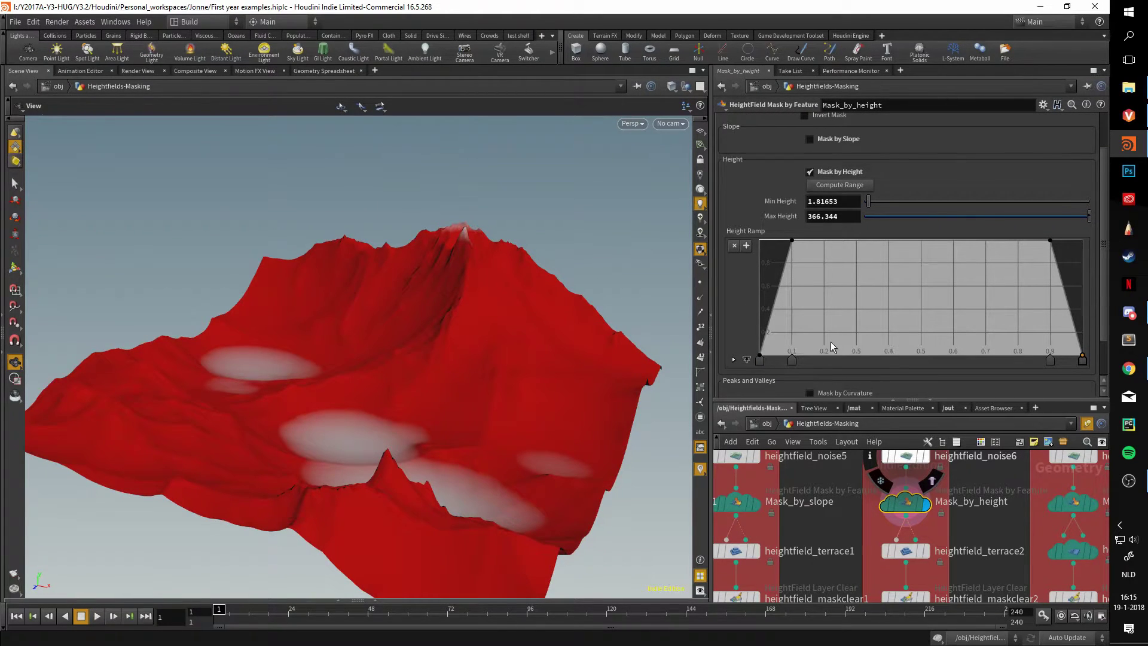
drag(486, 384, 574, 356)
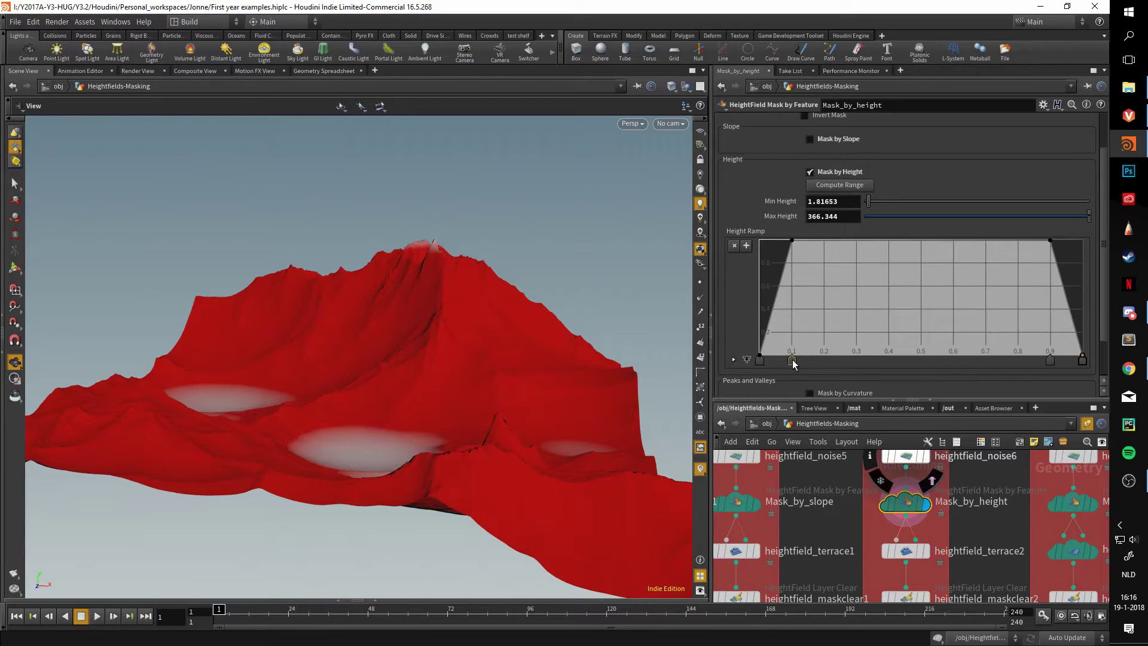
mouse_move(792, 361)
mouse_down()
mouse_move(882, 363)
mouse_move(767, 361)
mouse_move(780, 362)
mouse_up()
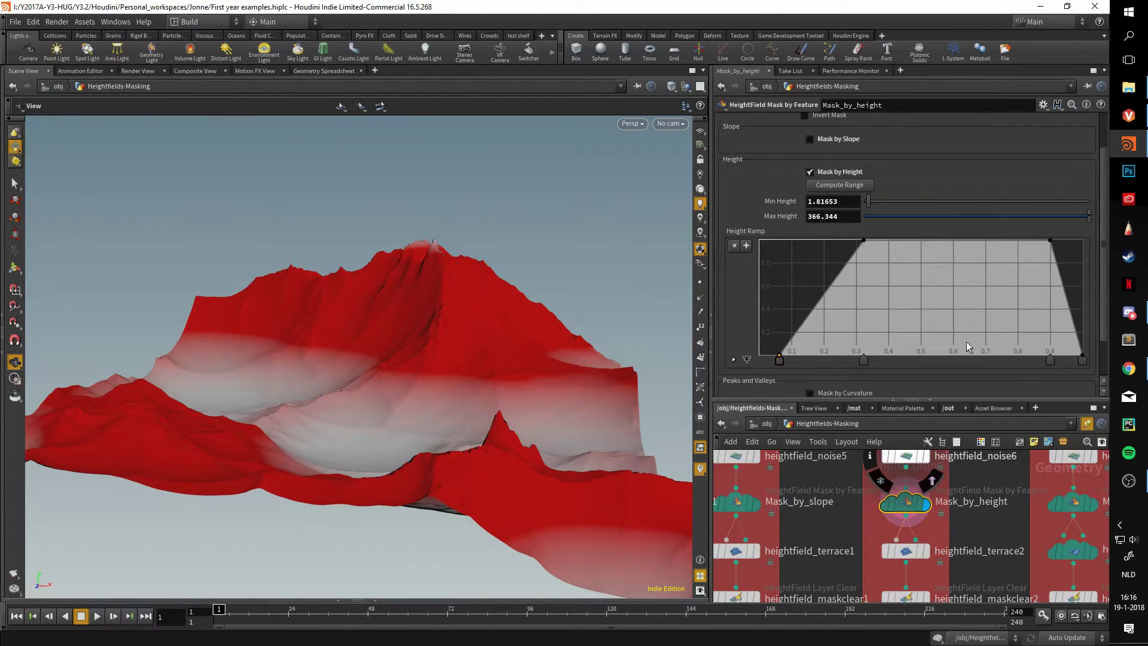
drag(1051, 360, 995, 358)
drag(1082, 360, 1035, 359)
Display heightfield_terrace2 and examine the terraces inside the height mask
middle_drag(927, 552, 919, 475)
click(918, 472)
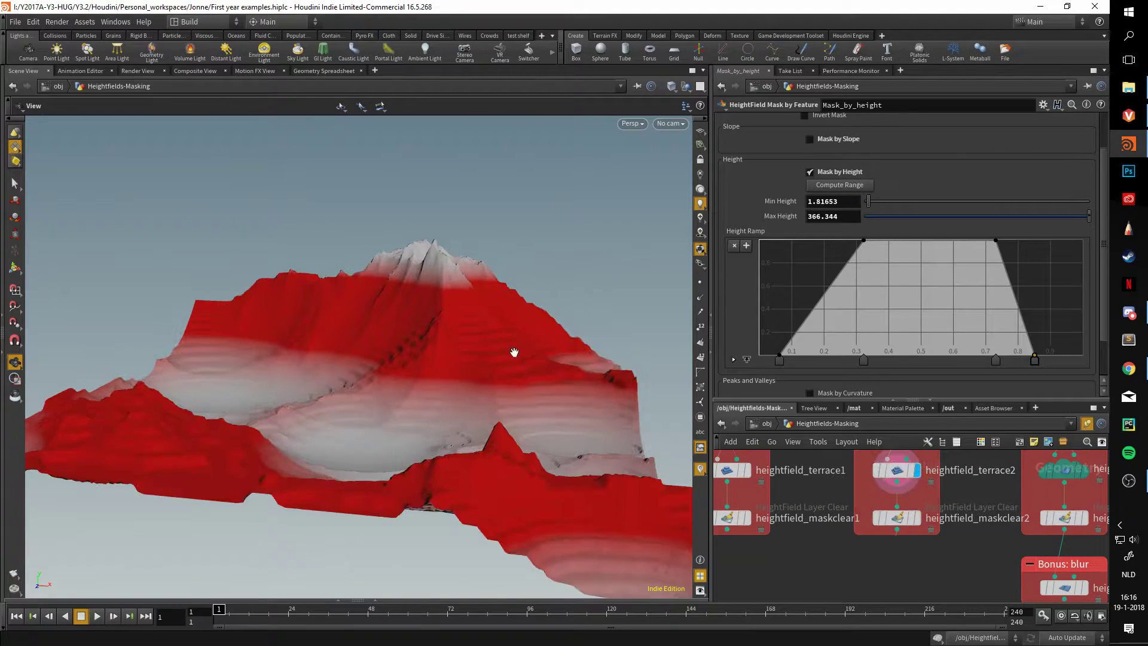
drag(513, 350, 441, 348)
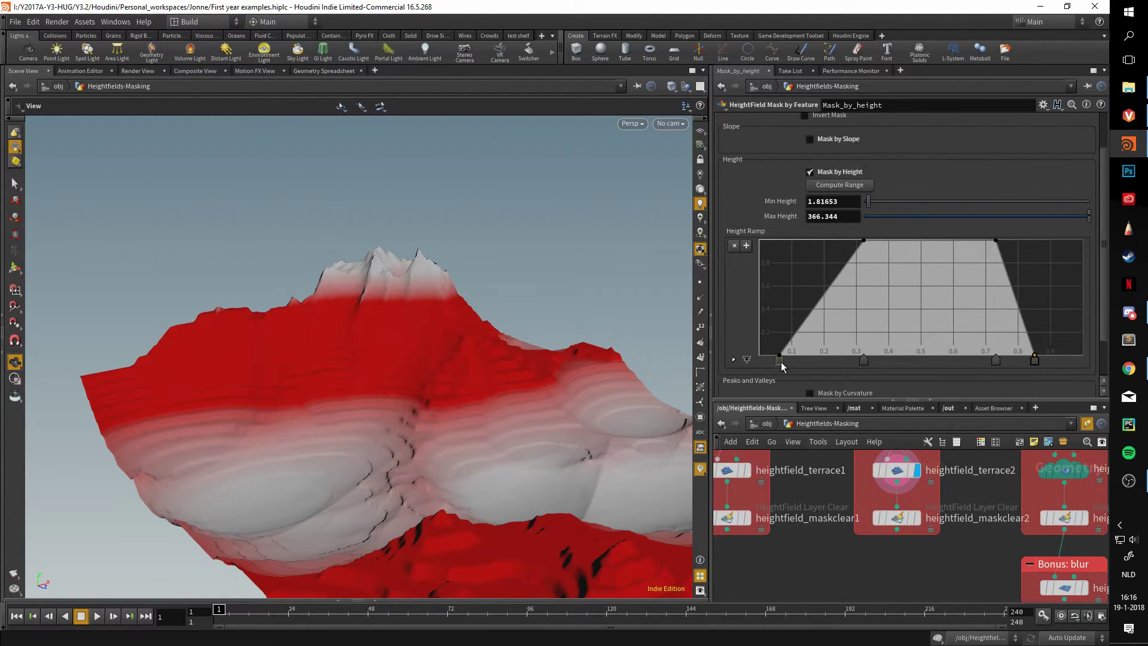
Move the lowest Height Ramp point of Mask_by_height to about 0.3 for a sharper lower mask edge
drag(782, 366, 854, 367)
drag(637, 365, 481, 357)
right_drag(480, 358, 550, 343)
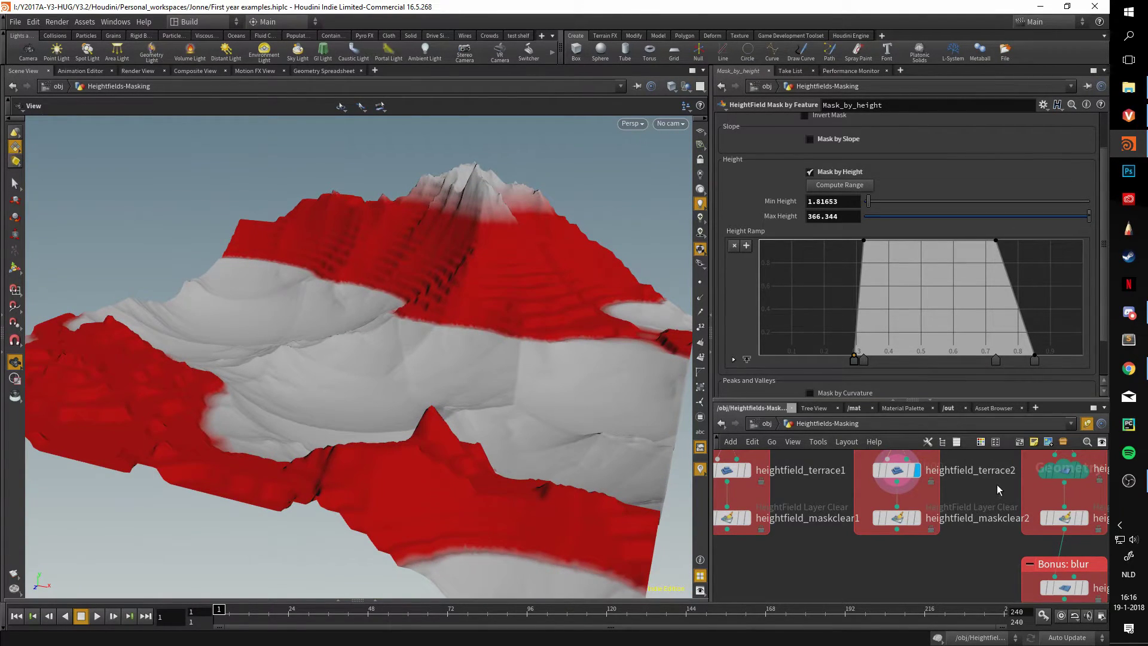
Display Mask_by_curvature with its parameters and examine the mask along the ridges and valleys
middle_drag(996, 484, 870, 574)
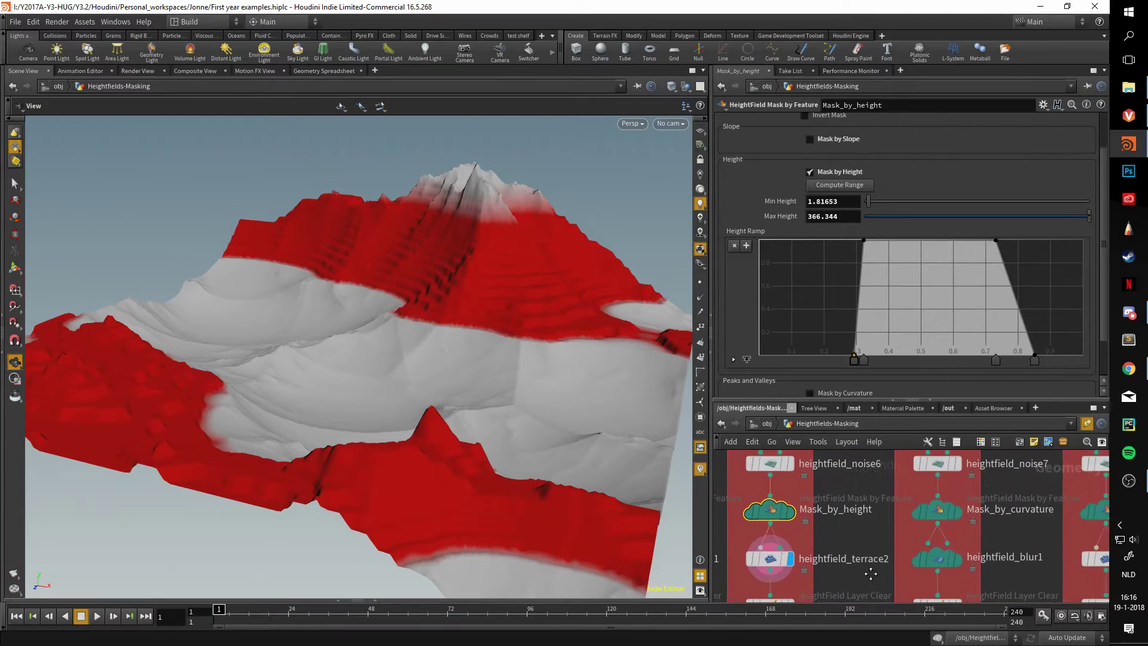
click(959, 515)
click(937, 509)
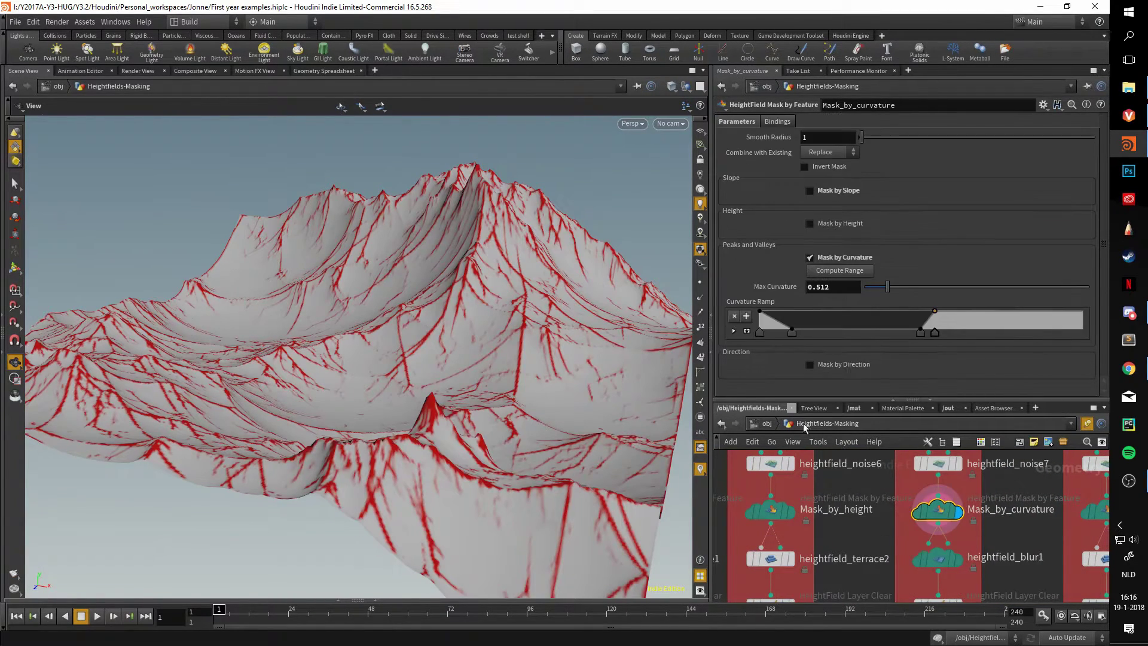
right_drag(586, 329, 650, 352)
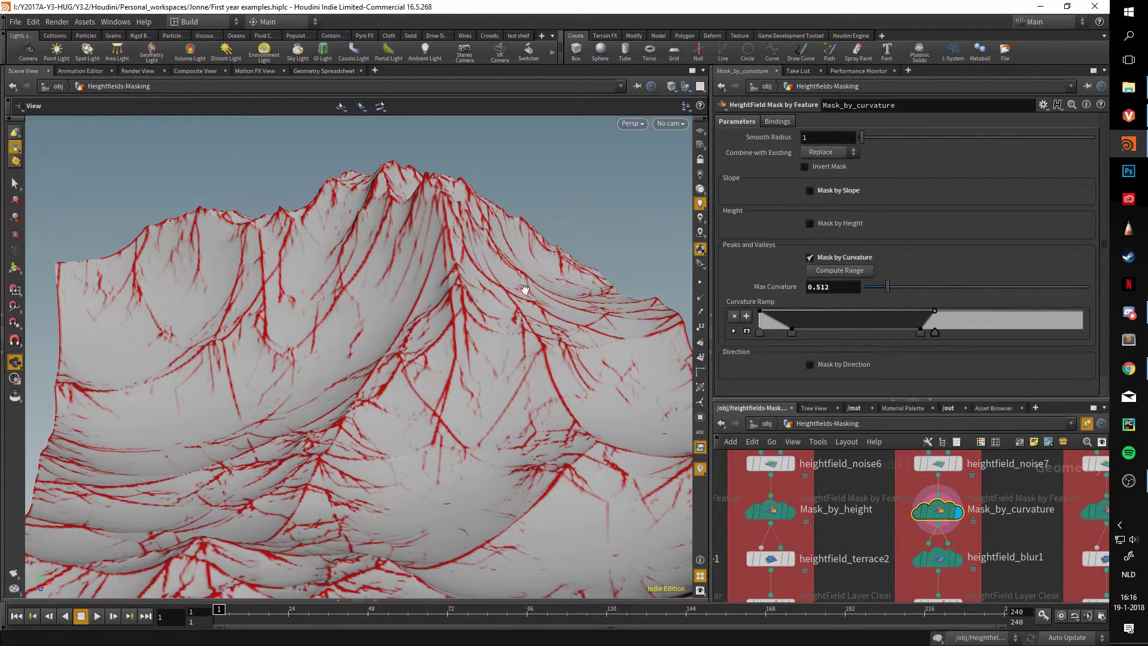
drag(443, 367, 413, 385)
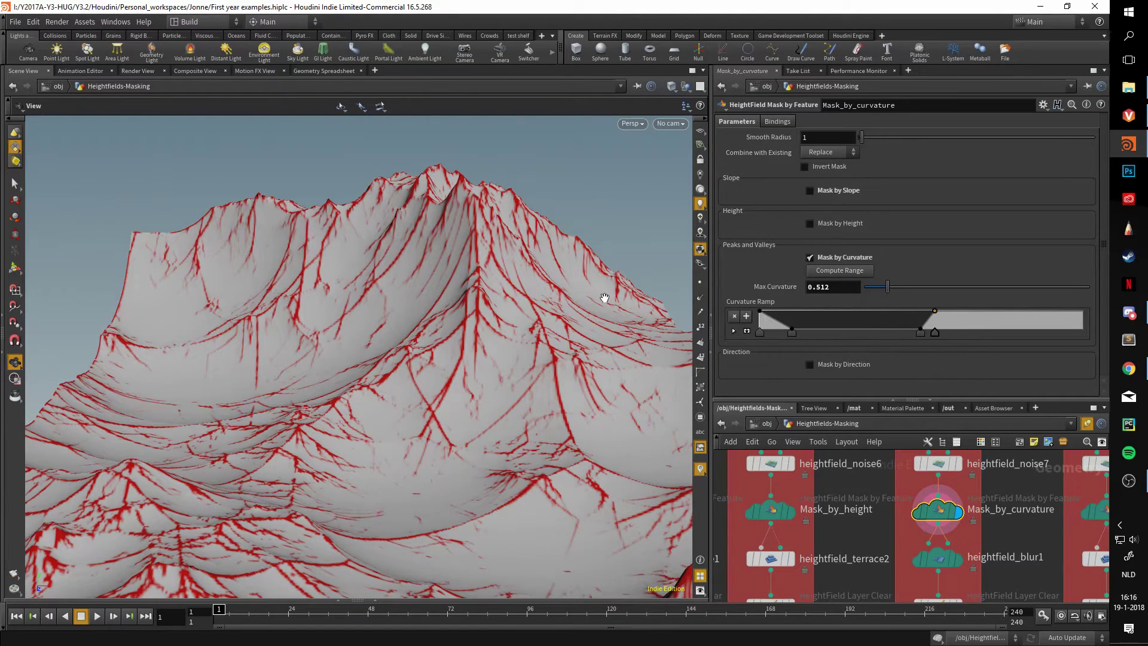
right_click(744, 300)
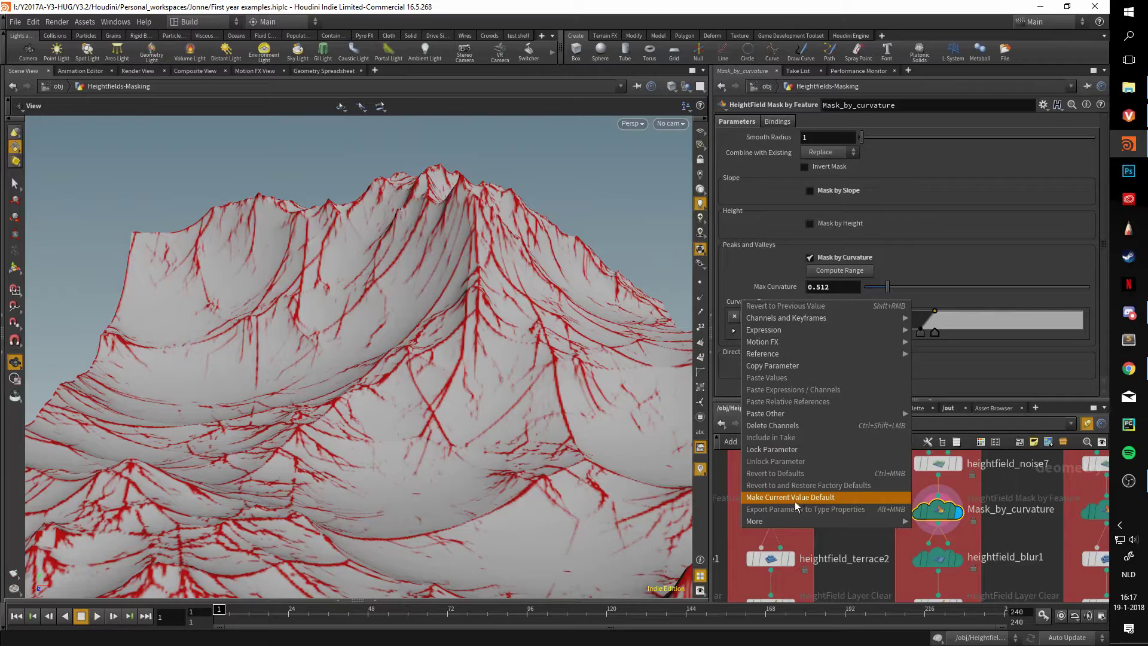
click(995, 483)
mouse_move(940, 514)
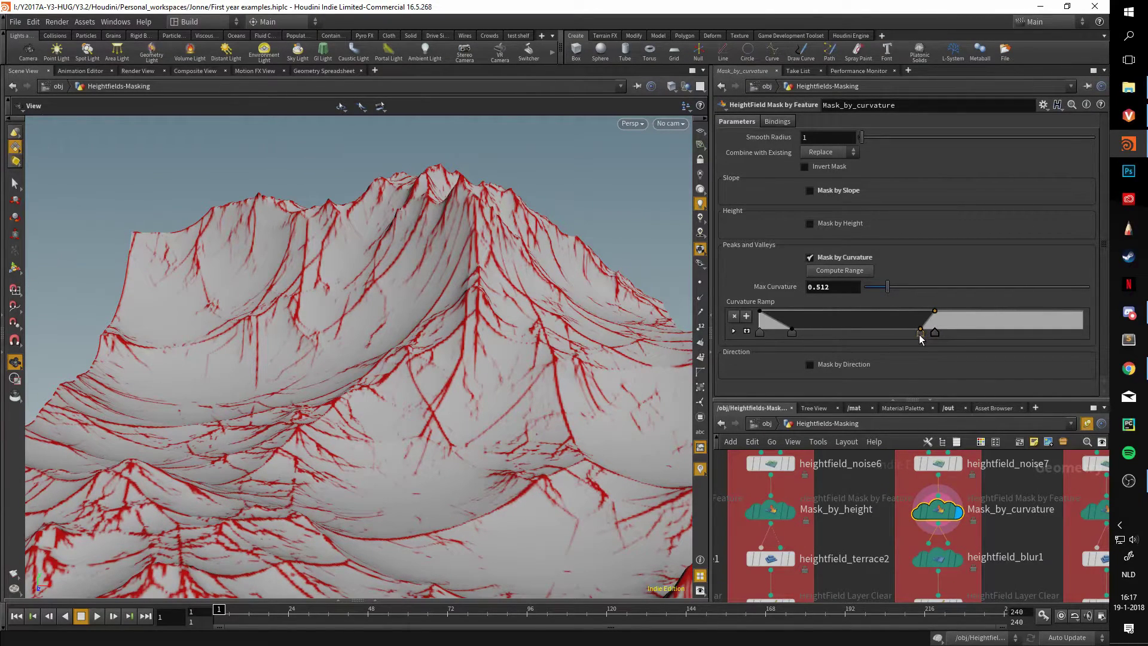
Try shifting the upper pair of Curvature Ramp points to the high end, and return them to about 0.5
drag(921, 333, 1068, 334)
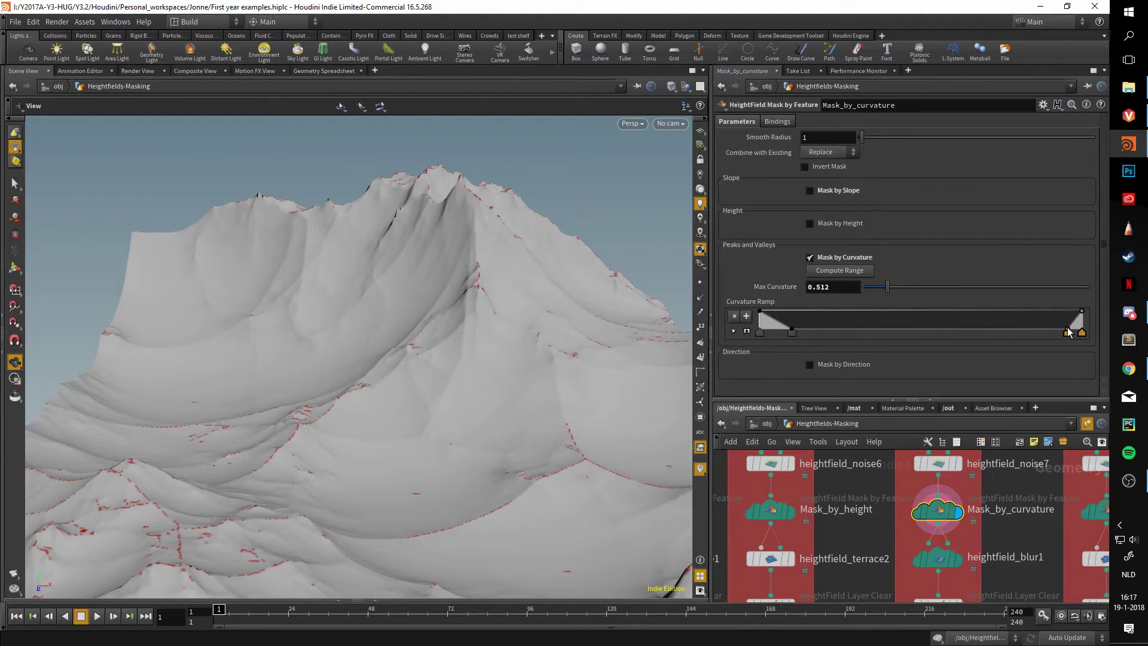
drag(1066, 333, 921, 326)
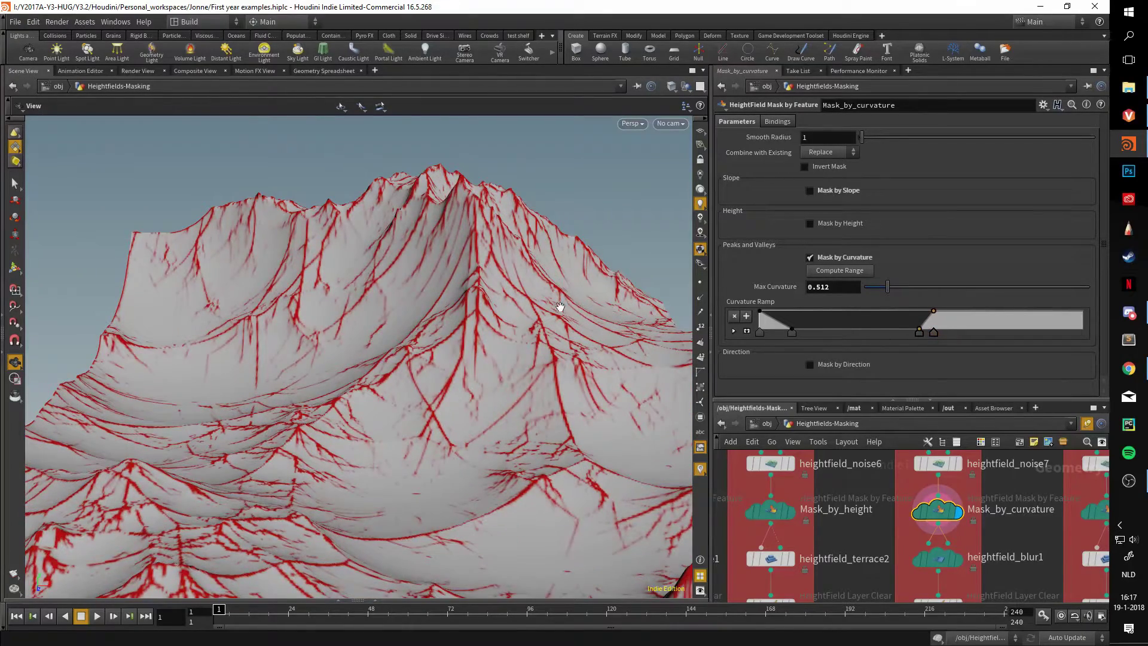
drag(558, 305, 598, 344)
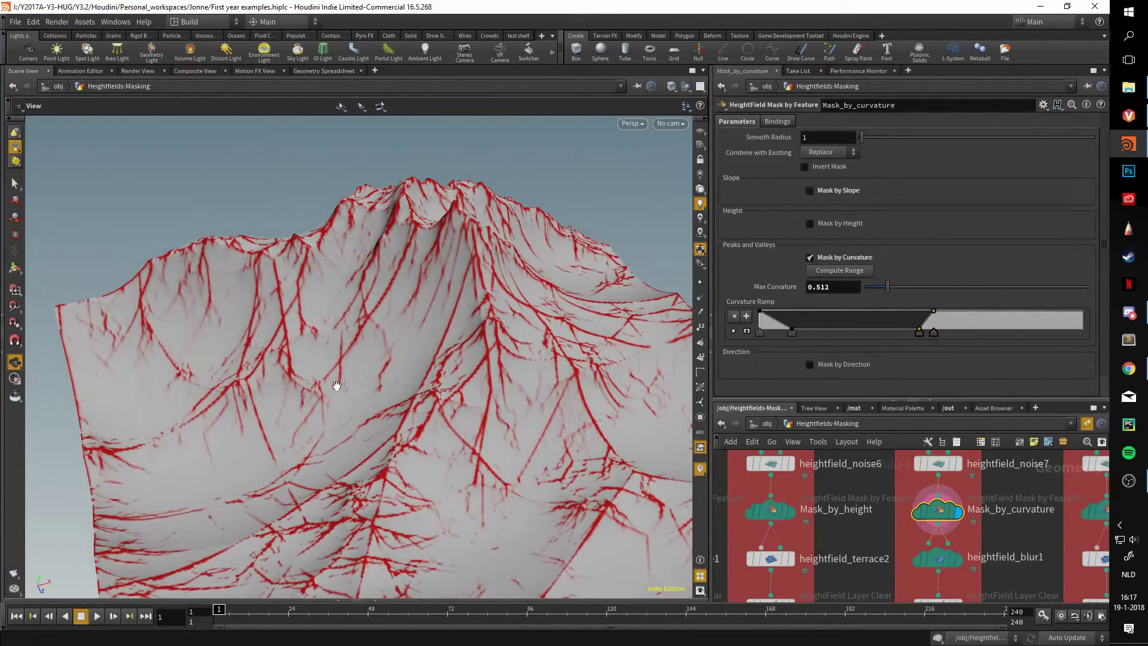
Try shifting the lower pair of Curvature Ramp points inward, and return them to 0 and about 0.1
alt+drag(430, 377, 455, 323)
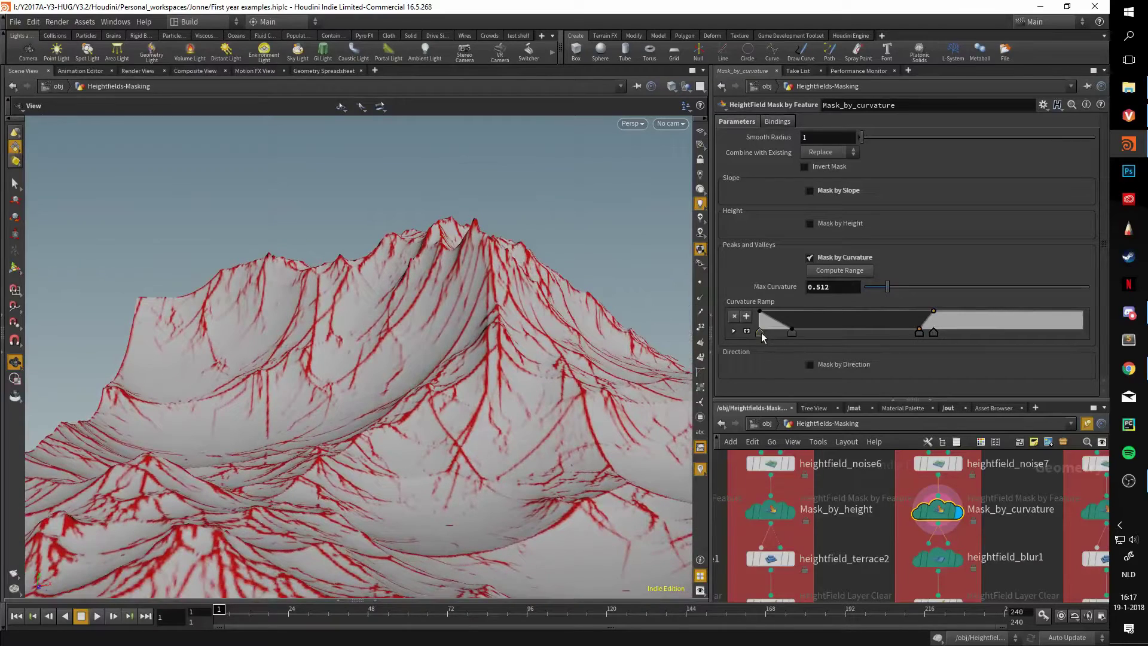
click(795, 332)
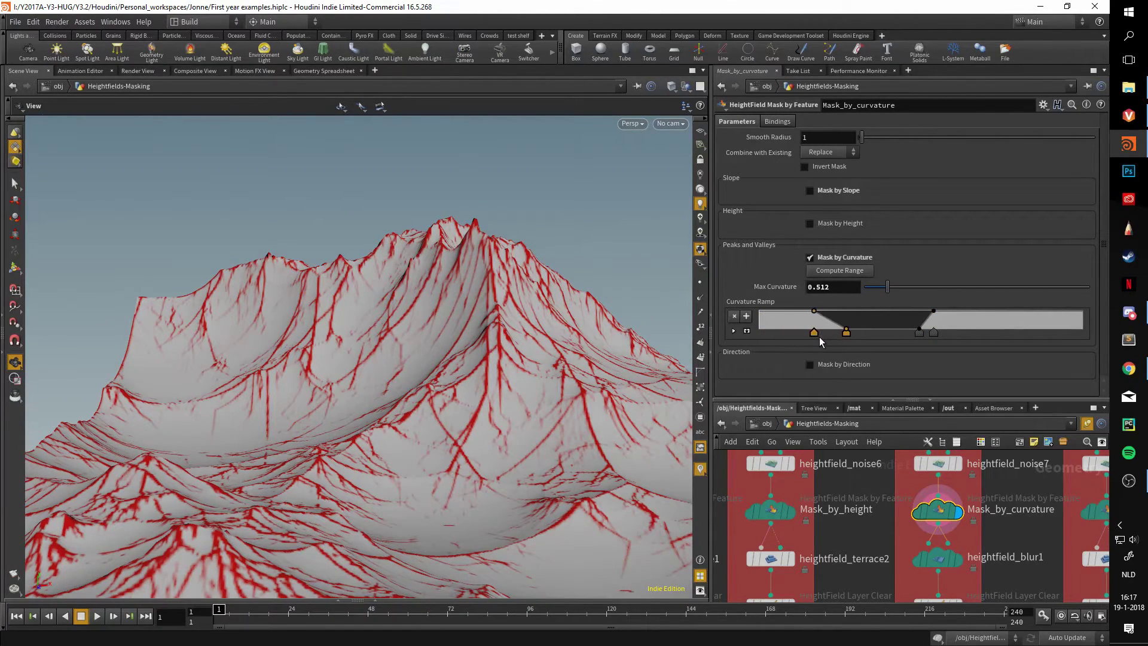
drag(850, 336, 734, 324)
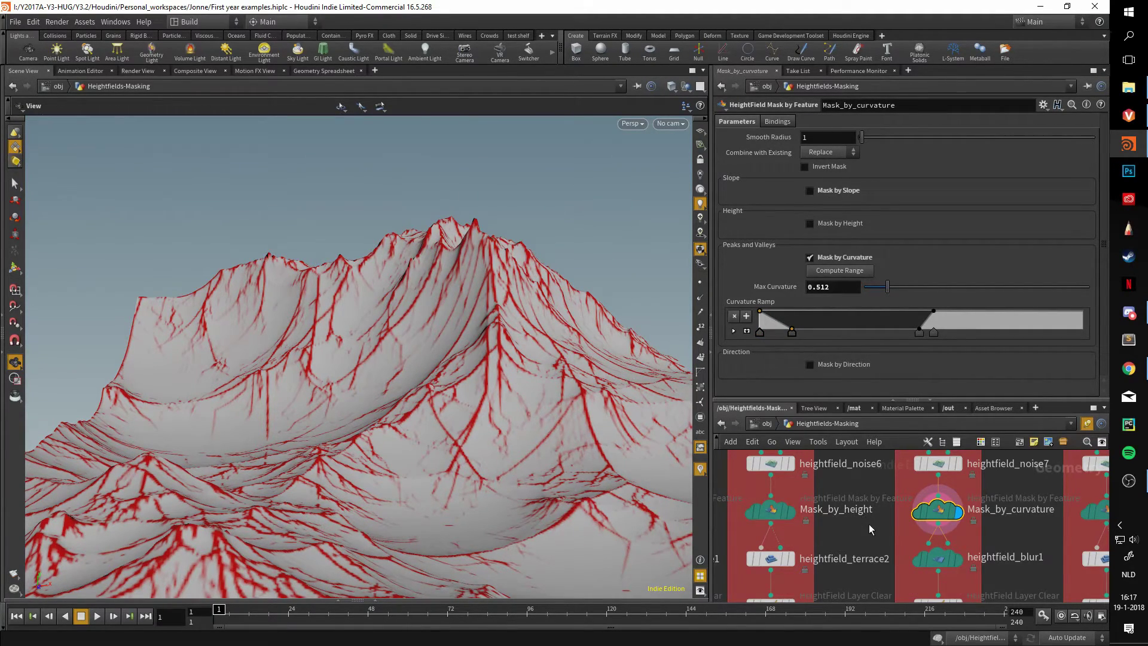
Display heightfield_blur1 with its parameters and inspect how the curvature mask limits the height blur
middle_drag(869, 526, 822, 520)
drag(546, 453, 654, 444)
middle_drag(967, 574, 970, 545)
click(912, 517)
mouse_move(558, 388)
mouse_down()
mouse_move(531, 386)
mouse_move(577, 378)
mouse_up()
click(889, 512)
alt+drag(586, 460, 658, 448)
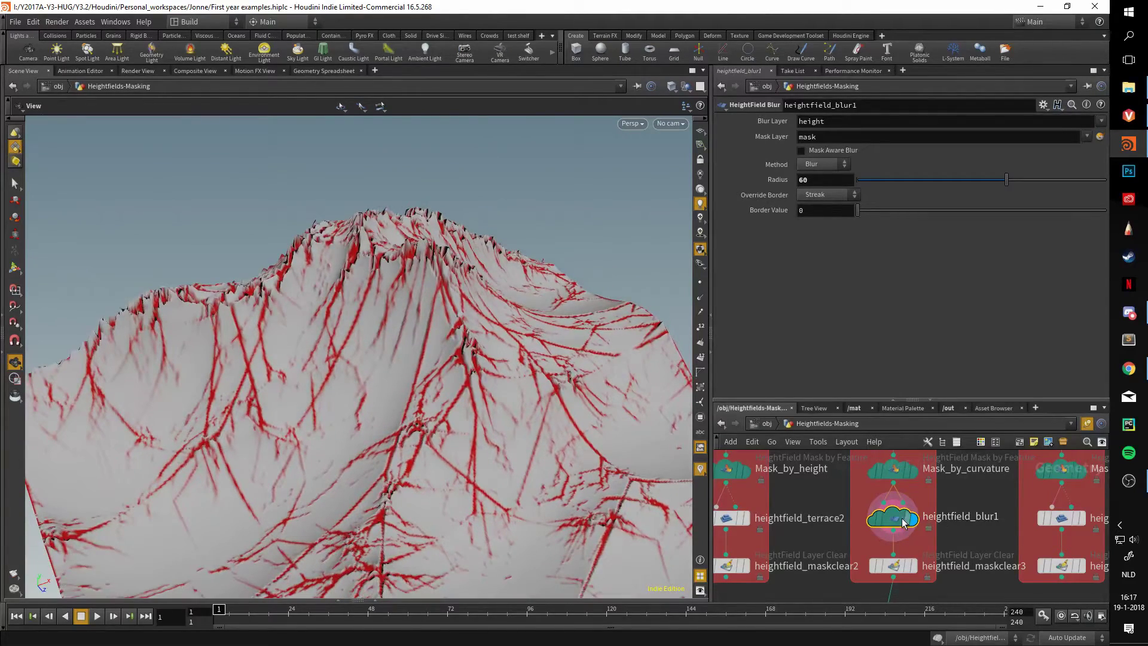
drag(530, 360, 481, 285)
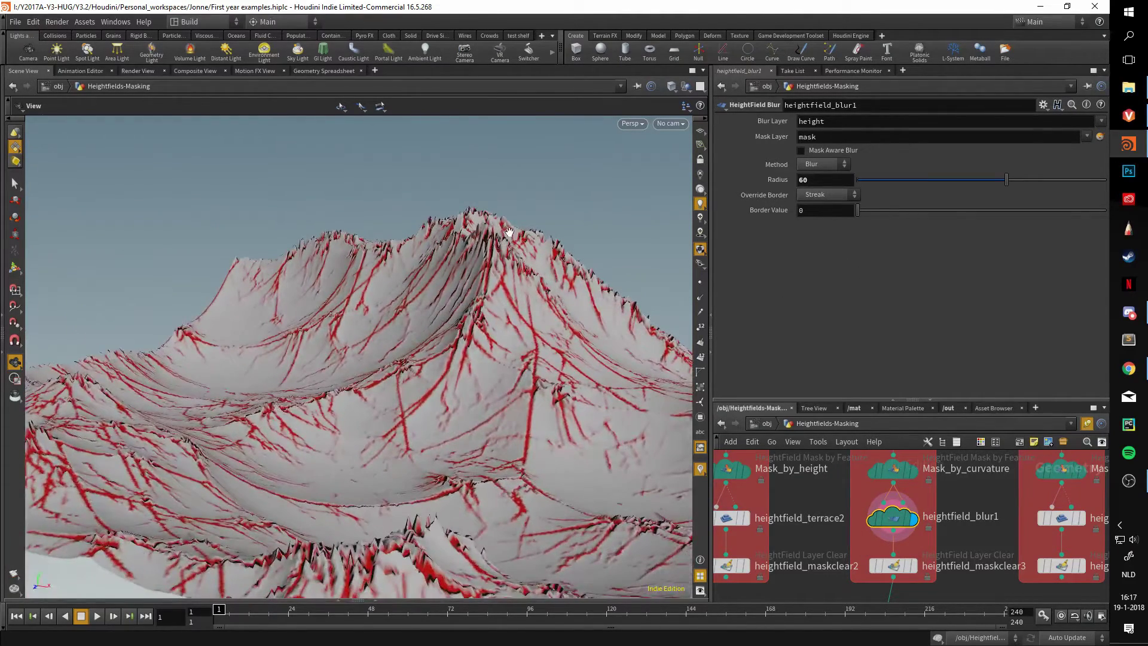
Display heightfield_blur2 in the Bonus: blur box with its parameters and inspect the unmasked blur
middle_drag(974, 548, 972, 449)
mouse_move(888, 532)
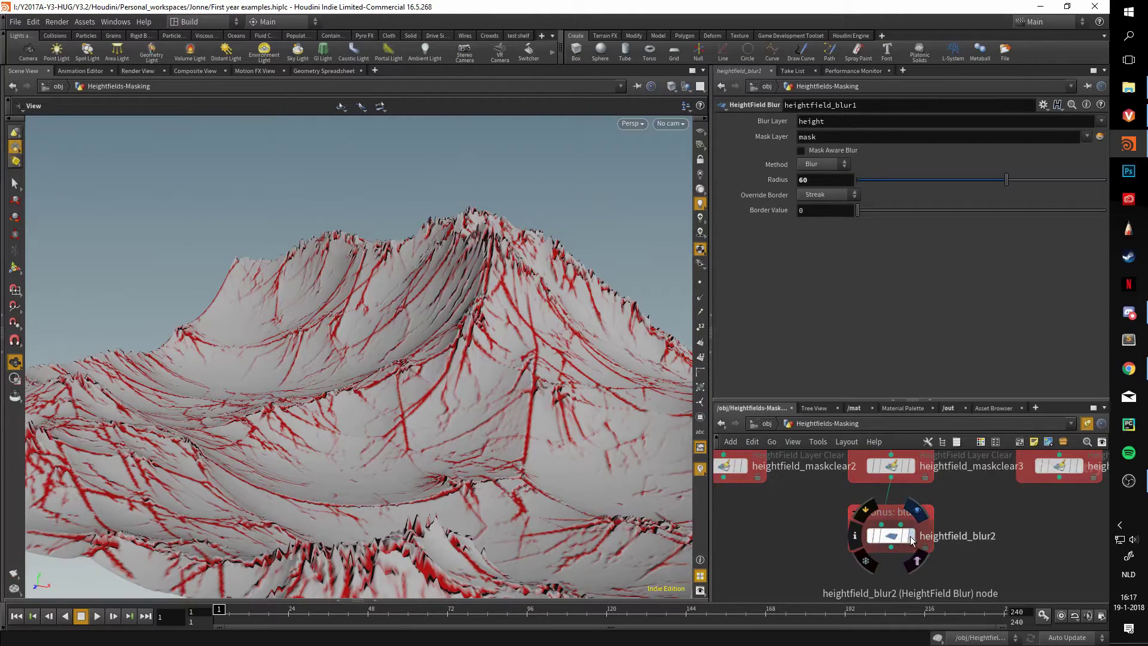
click(912, 540)
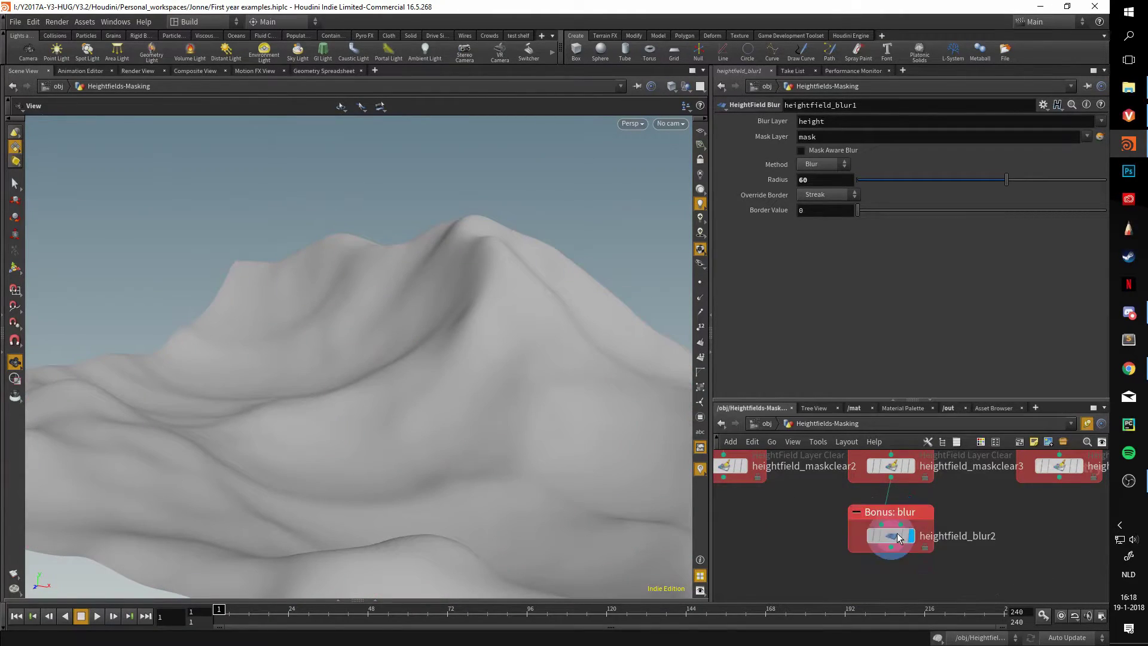
click(897, 533)
middle_drag(938, 512, 945, 541)
drag(556, 376, 528, 294)
drag(493, 359, 482, 333)
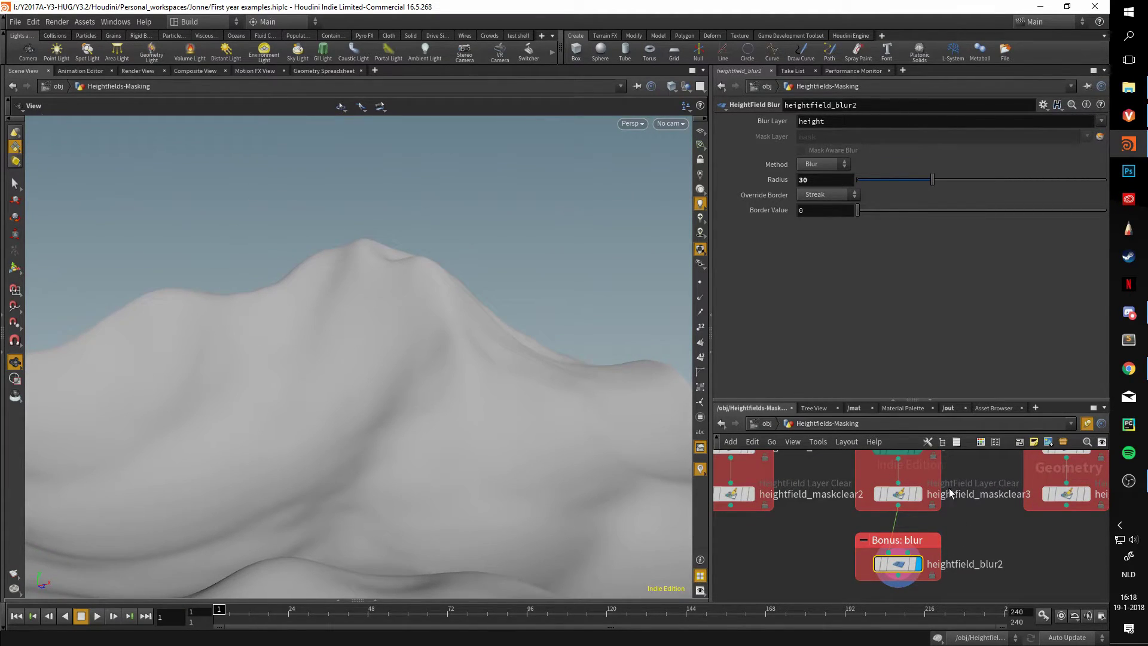
Return to displaying heightfield_blur1 with its parameters and examine the masked ridges up close
middle_drag(970, 531, 974, 587)
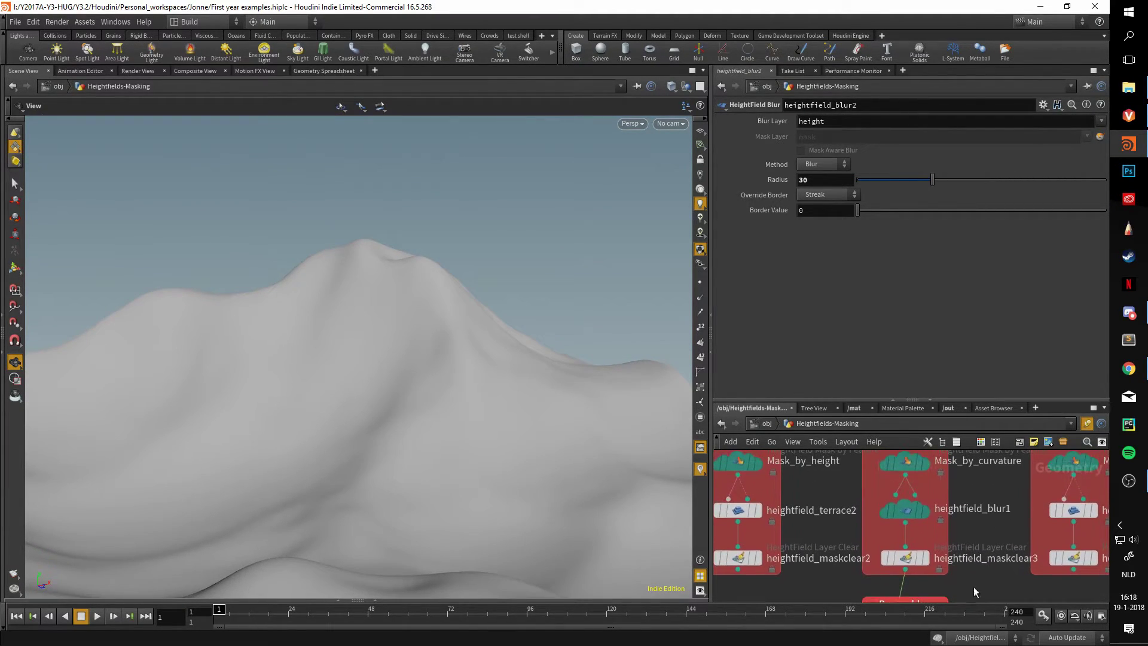
click(928, 513)
click(904, 508)
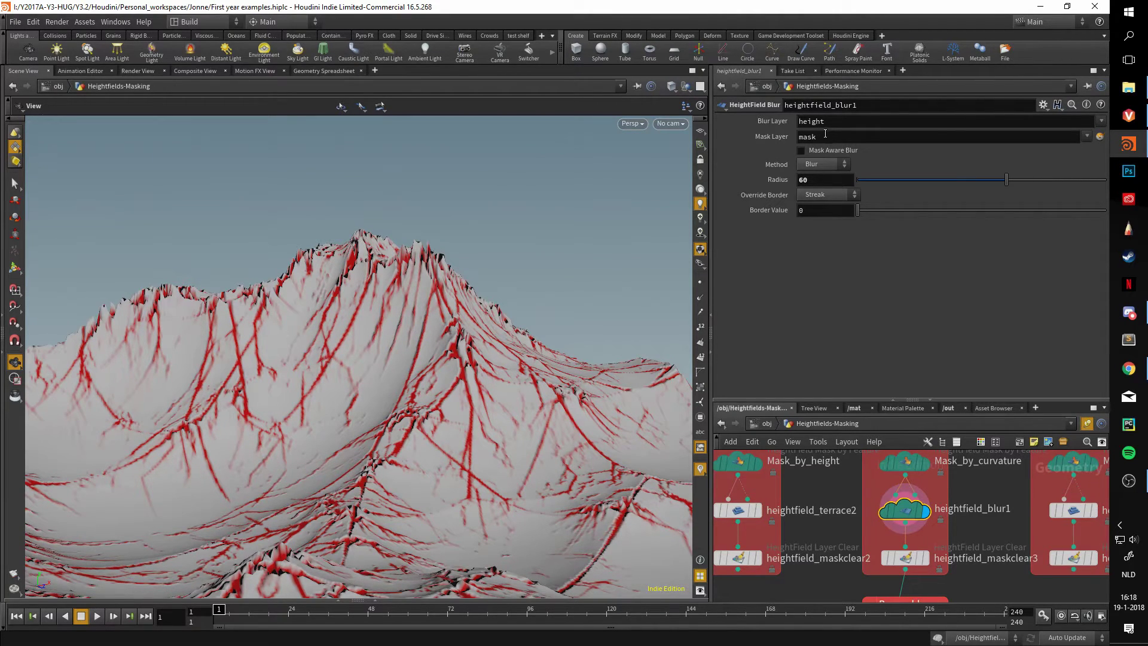
scroll(546, 341, up, 8)
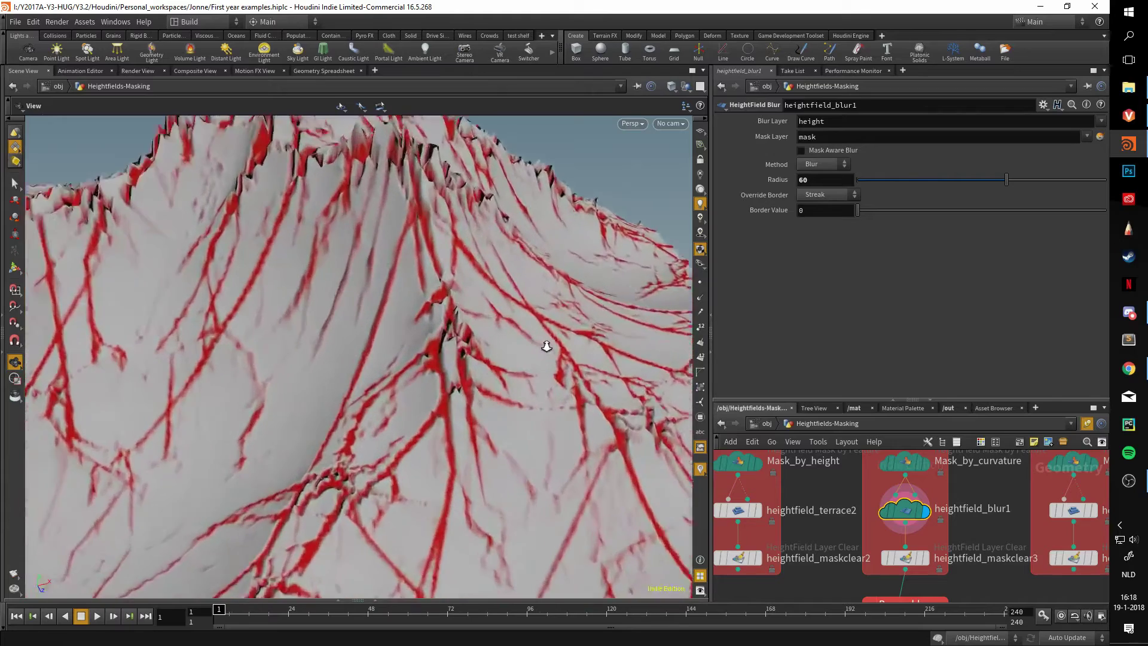
Set heightfield_blur1's Radius to 0 and give the network editor more height
drag(995, 181, 787, 169)
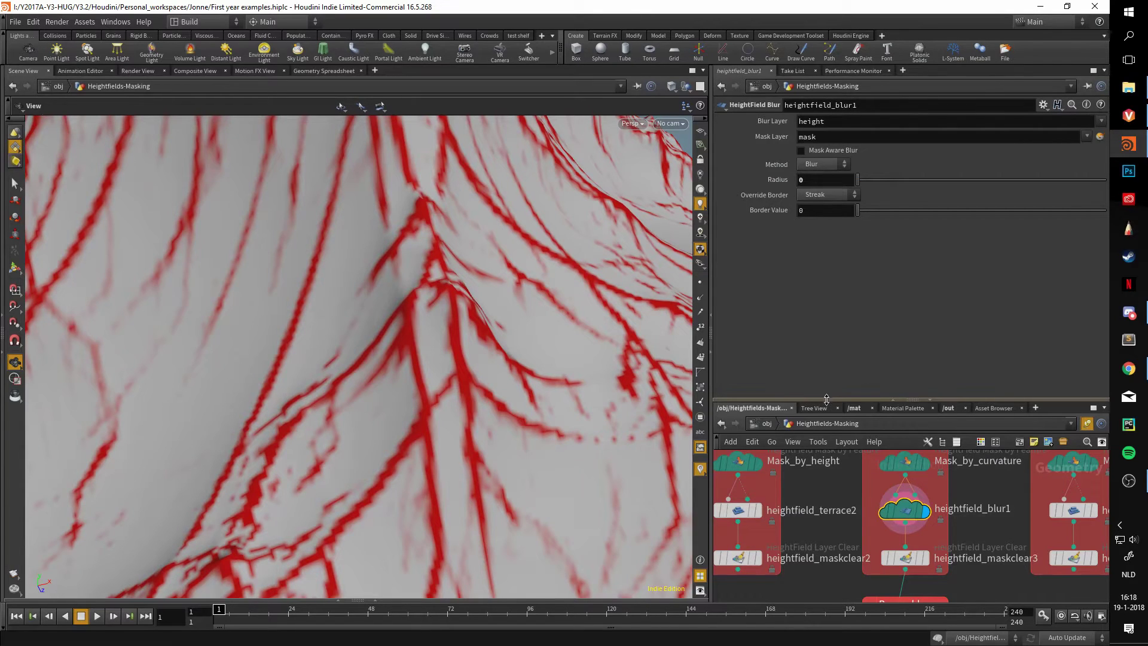
drag(827, 399, 827, 333)
scroll(456, 289, down, 6)
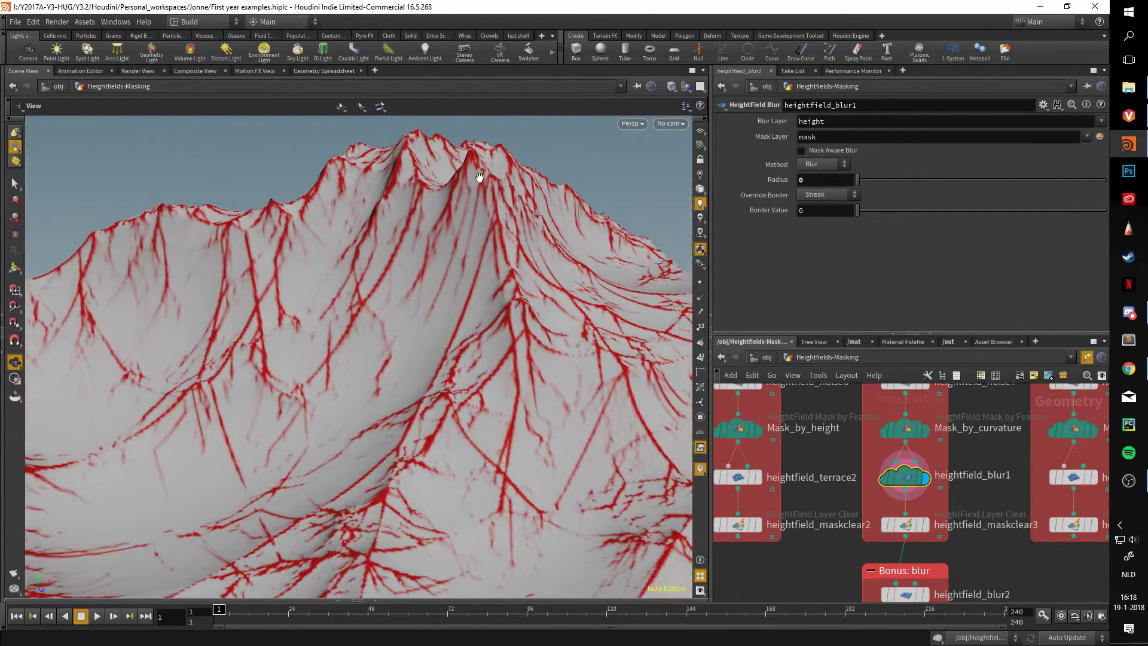
Add a HeightField Mask Blur node beside the Bonus: blur box
middle_drag(821, 558, 830, 517)
key(Tab)
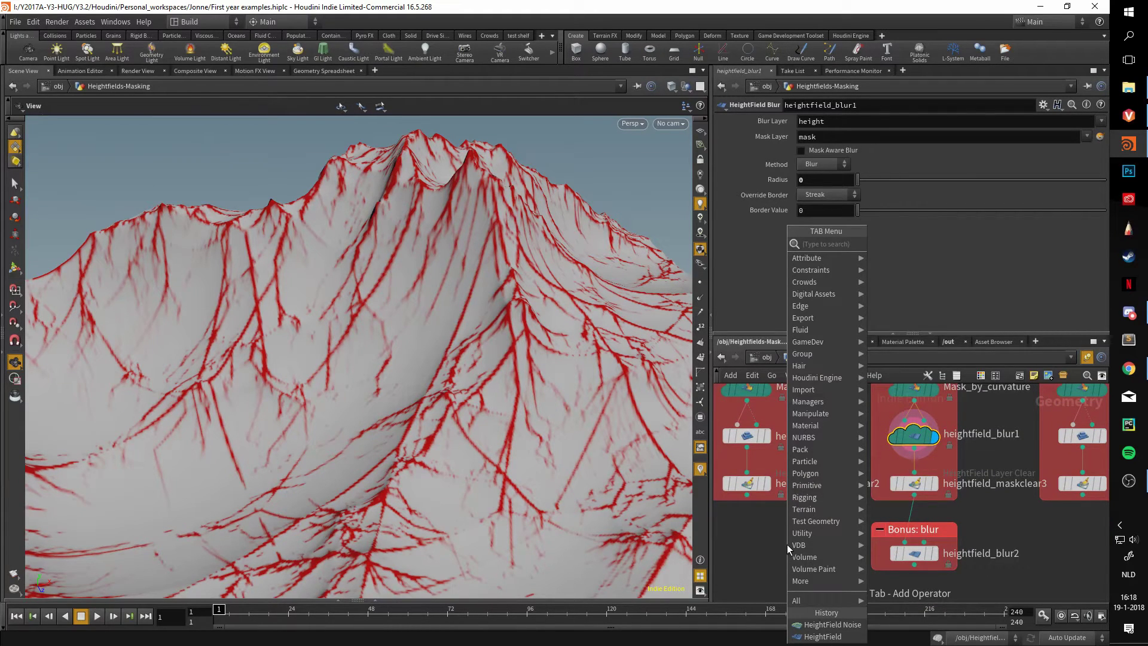
text(hf mask blu)
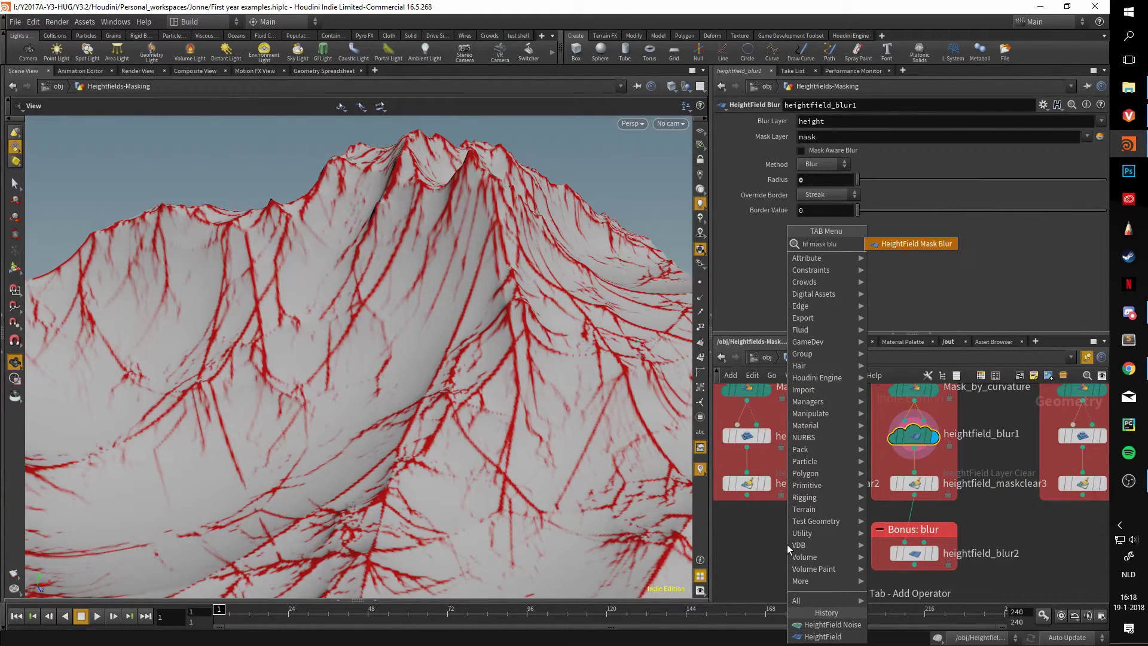
key(Return)
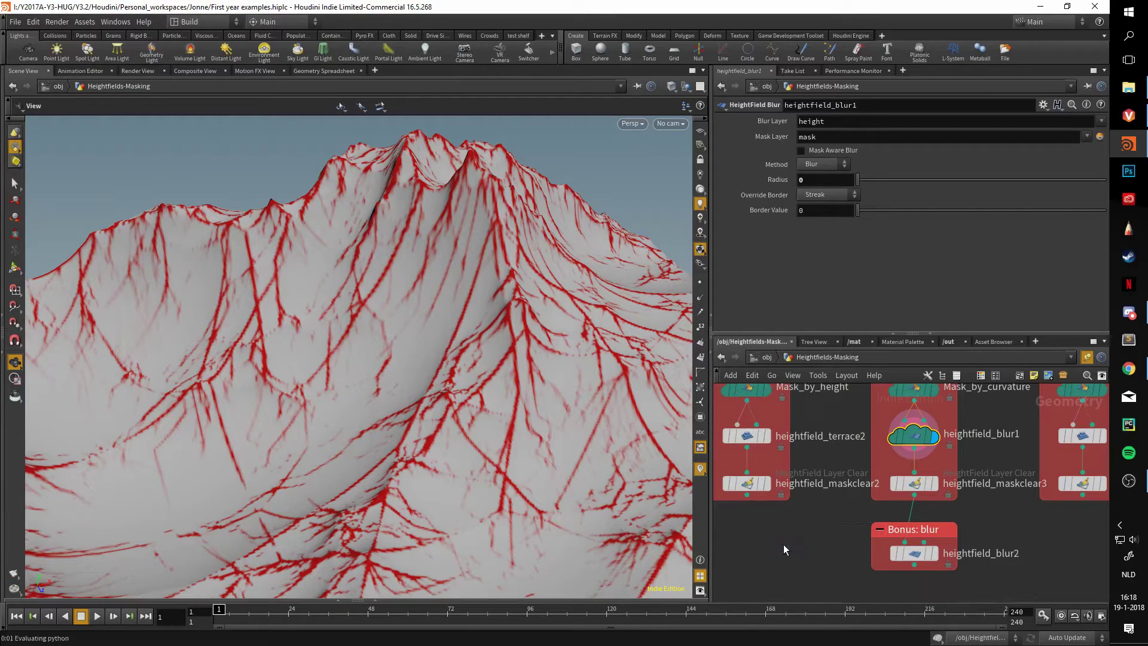
click(783, 544)
drag(783, 546, 1030, 558)
Feed Mask_by_curvature into heightfield_maskblur1 and display it with a Radius of 14.2
click(915, 401)
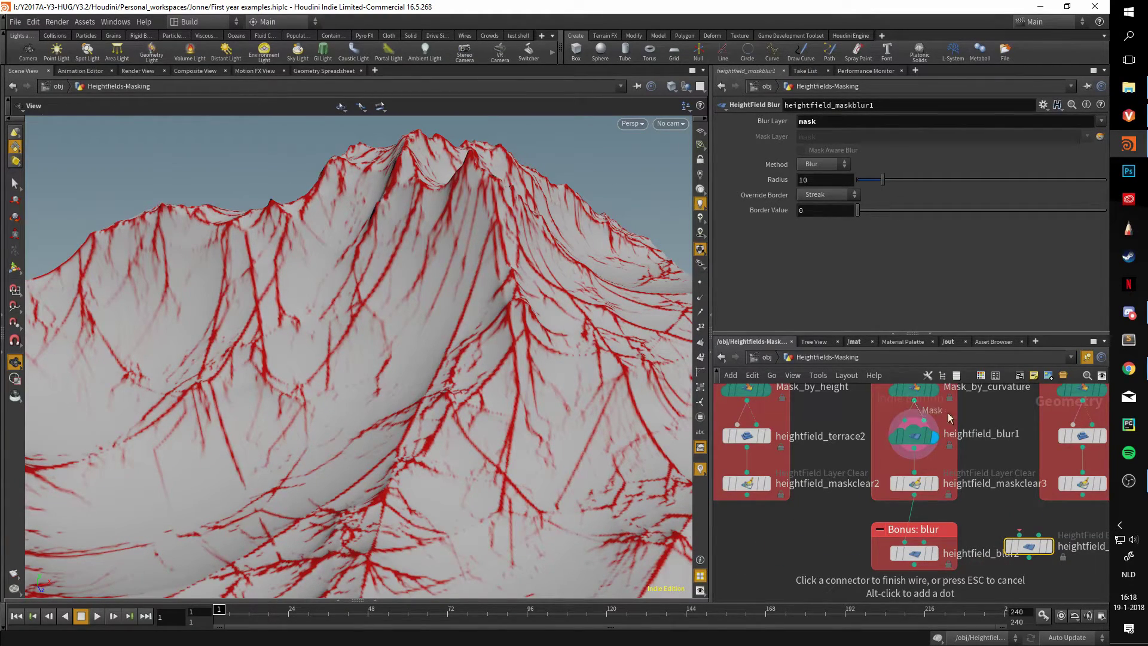
click(1021, 533)
click(988, 527)
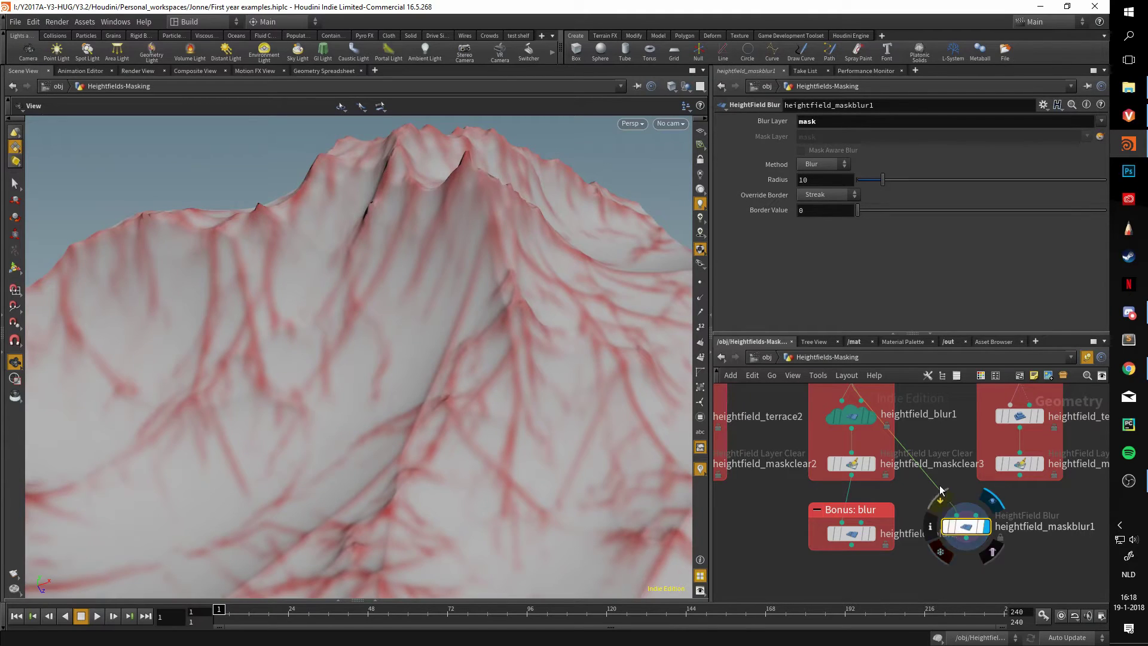
mouse_move(900, 182)
mouse_down()
mouse_move(914, 184)
mouse_move(892, 181)
mouse_up()
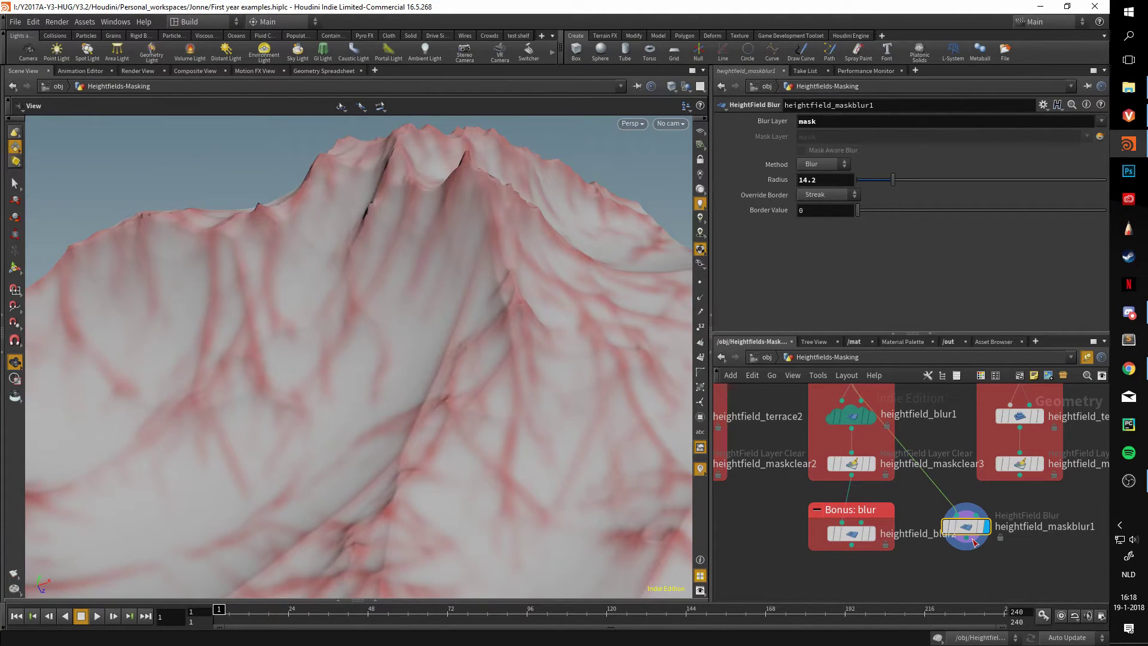
Connect heightfield_maskblur1's output to both inputs of heightfield_blur1, with heightfield_blur1 displayed
drag(973, 543, 954, 509)
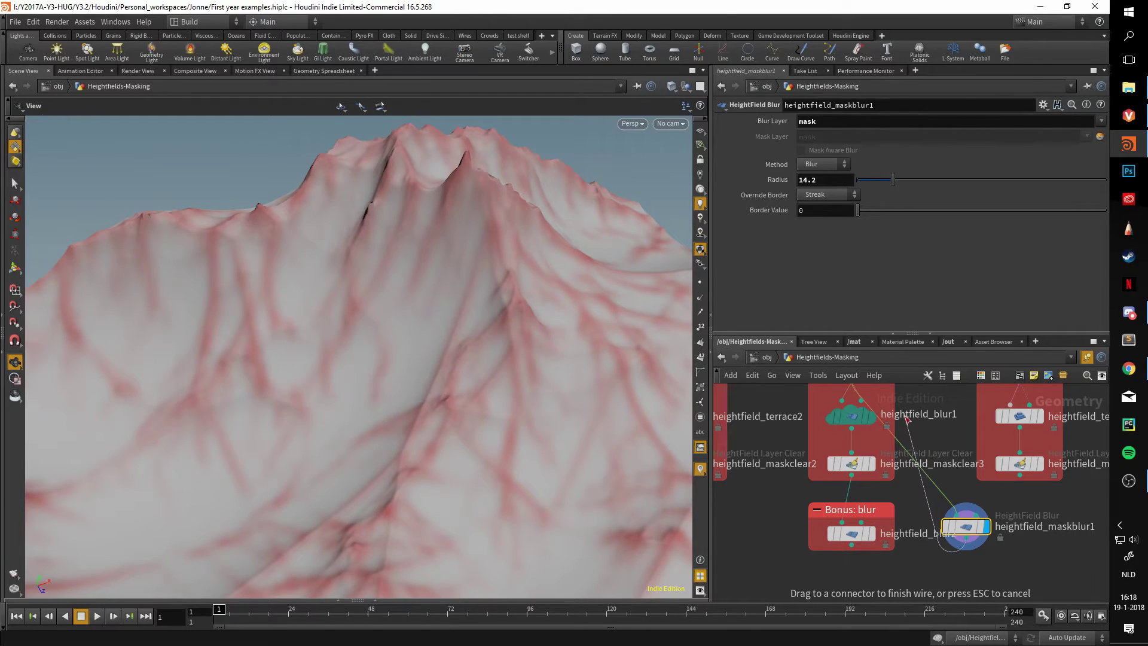
drag(892, 407, 870, 447)
click(872, 457)
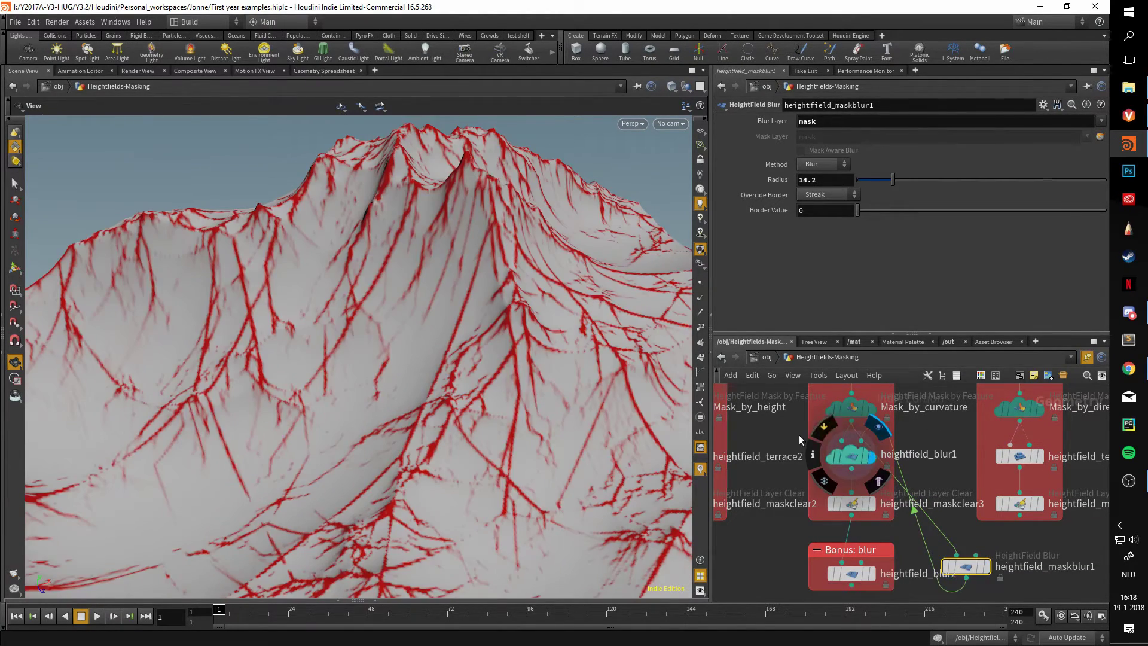
drag(594, 384, 594, 357)
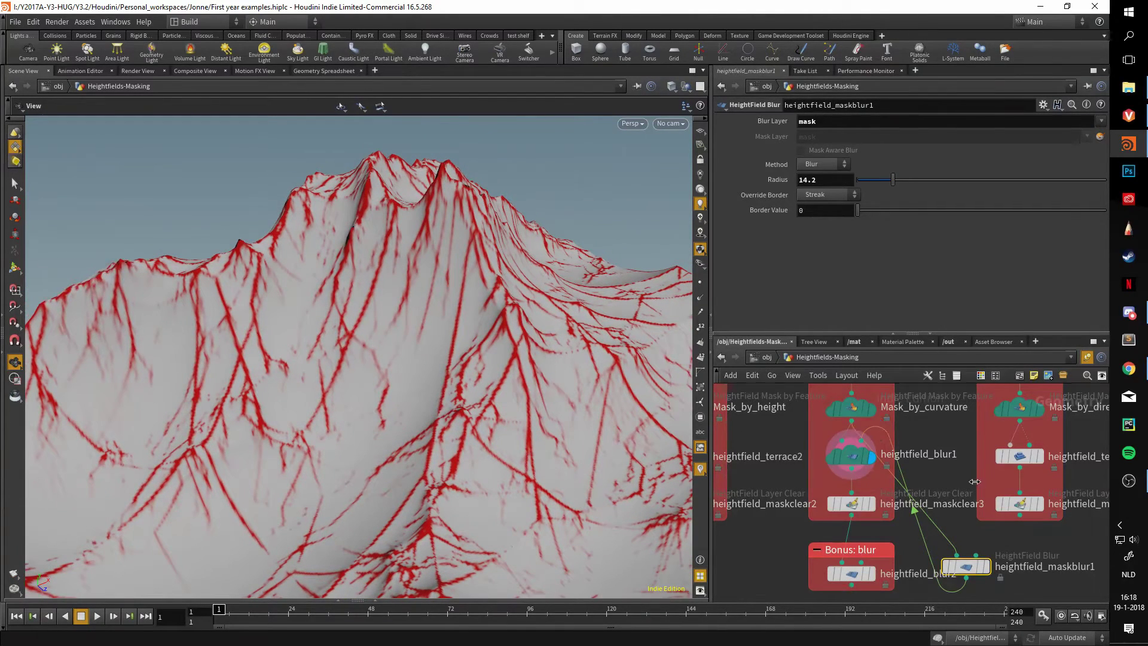
drag(973, 581, 852, 441)
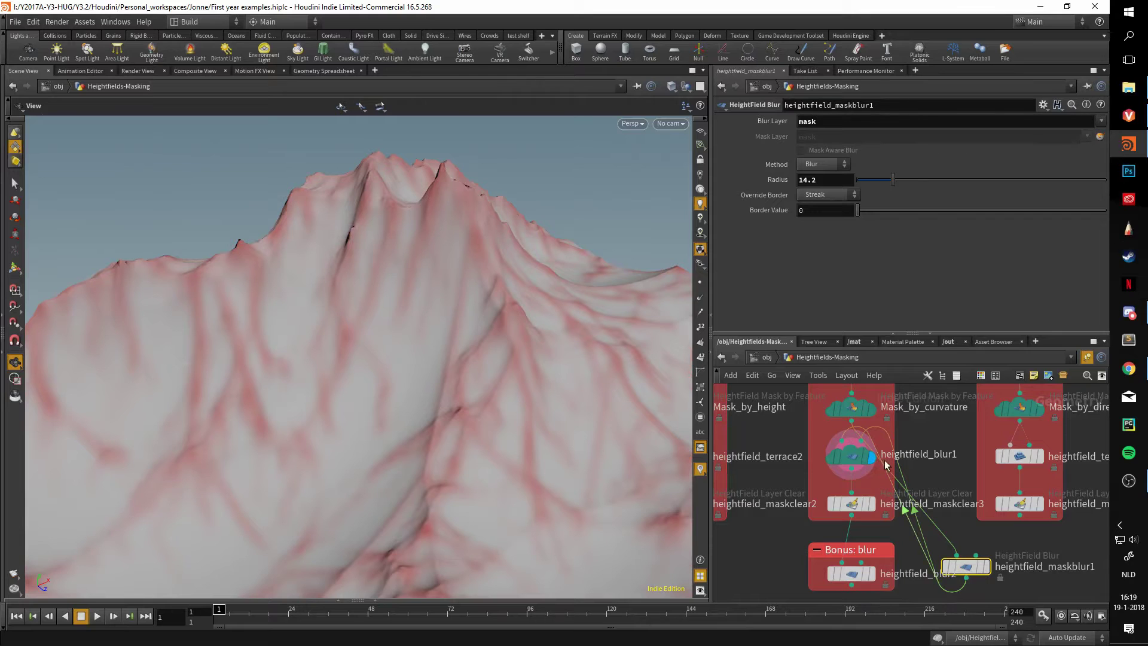
Show heightfield_blur1's parameters and inspect the softened curvature mask from around the terrain
click(855, 462)
drag(502, 366, 445, 340)
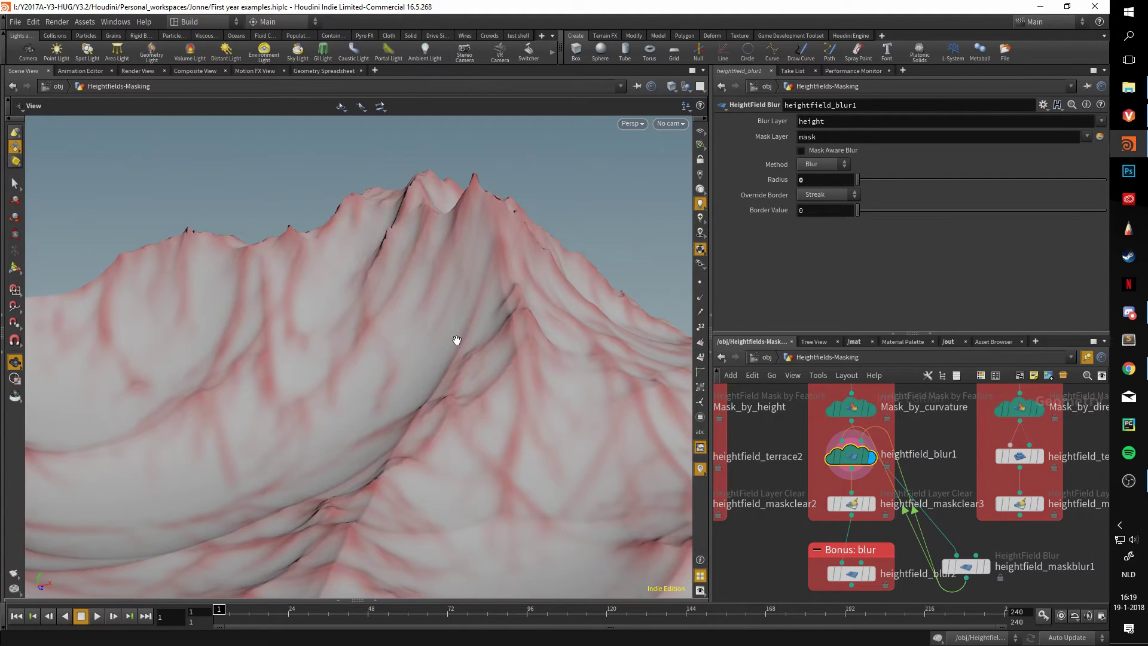
drag(464, 359, 369, 352)
drag(609, 381, 466, 417)
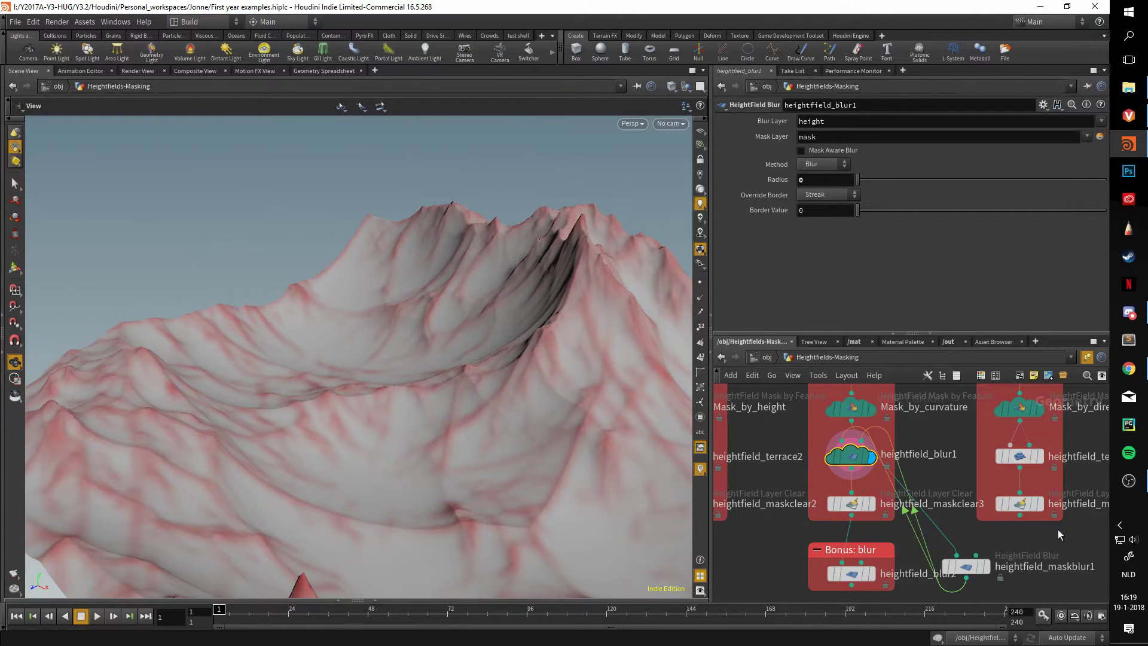
Display Mask_by_direction and examine which slopes it masks from different sides of the terrain
middle_drag(1060, 535, 943, 557)
click(929, 478)
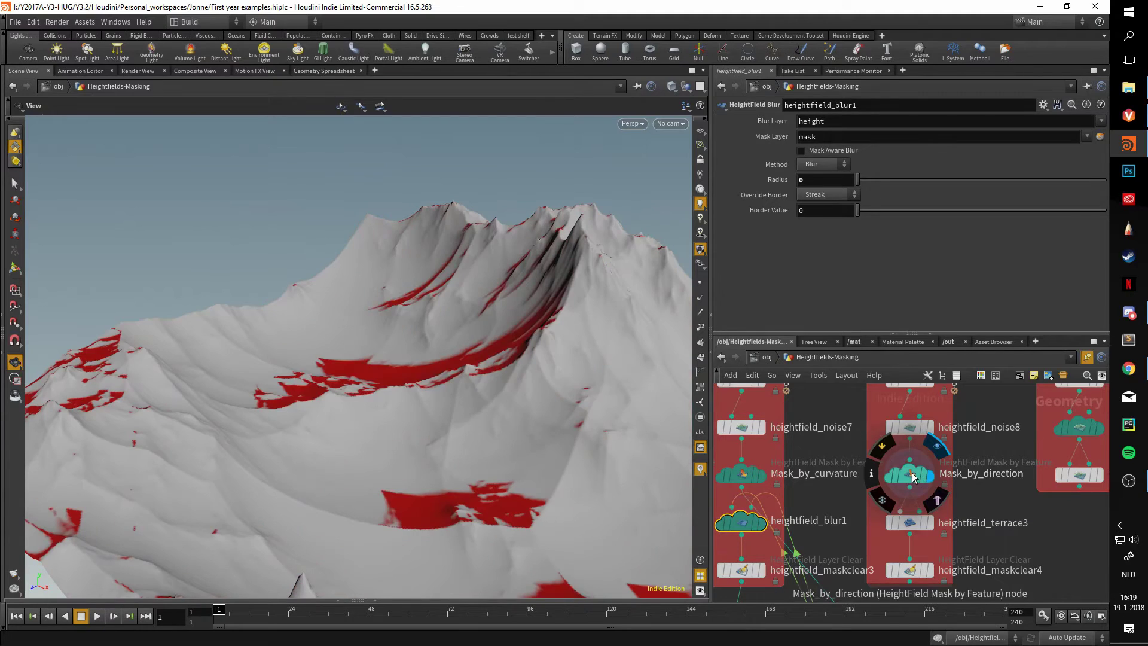
key(f)
drag(436, 404, 574, 413)
right_drag(392, 389, 558, 374)
drag(394, 404, 427, 375)
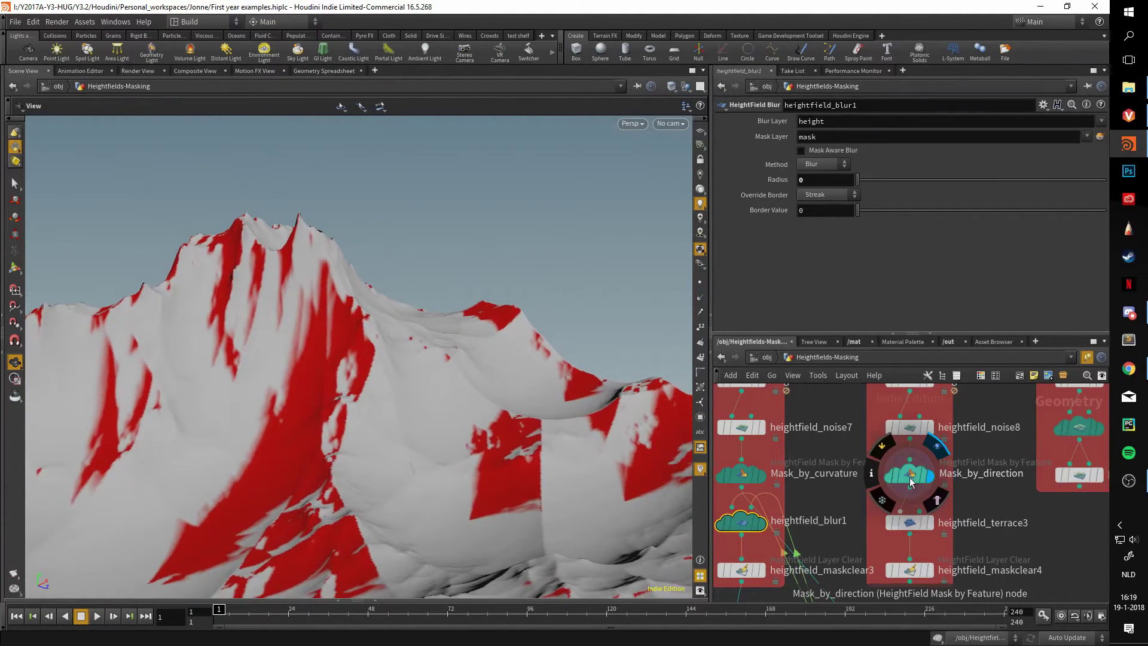
Show Mask_by_direction's Direction parameters and compare them with the masked slopes
click(904, 479)
scroll(484, 301, down, 2)
drag(483, 300, 520, 237)
scroll(734, 236, down, 1)
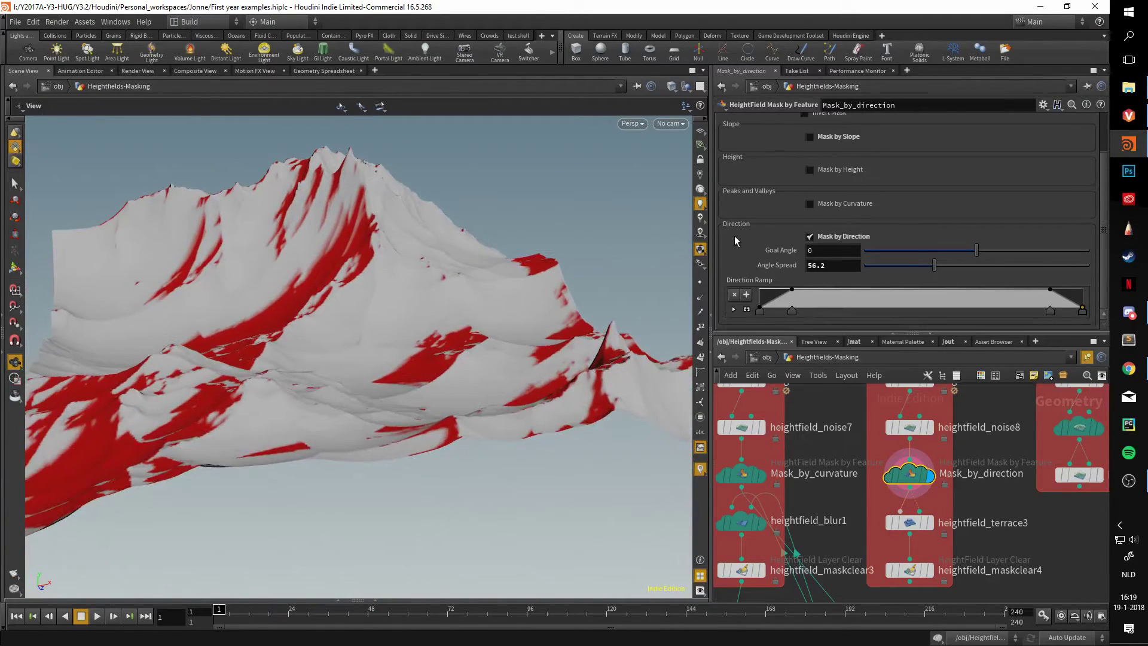
drag(425, 307, 424, 341)
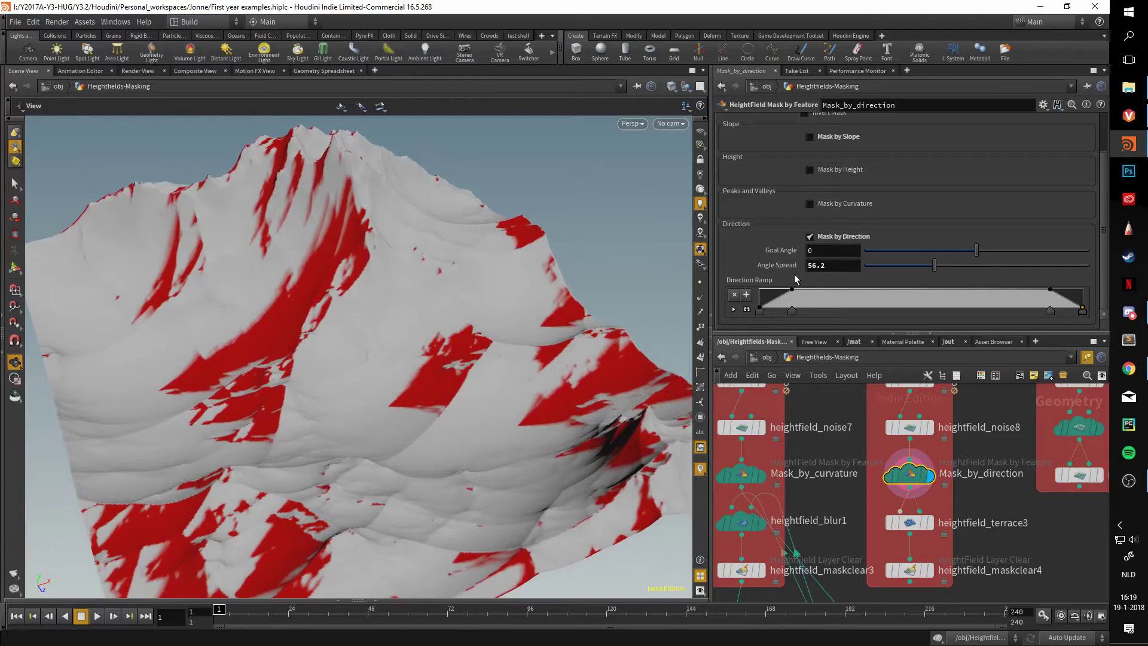
Try a lower Goal Angle, undo it, and set the direction mask's Angle Spread to 48.8
drag(977, 256, 925, 245)
key(ctrl+z)
drag(489, 303, 534, 298)
mouse_move(925, 270)
mouse_down()
mouse_move(866, 266)
mouse_move(1017, 263)
mouse_move(924, 250)
mouse_up()
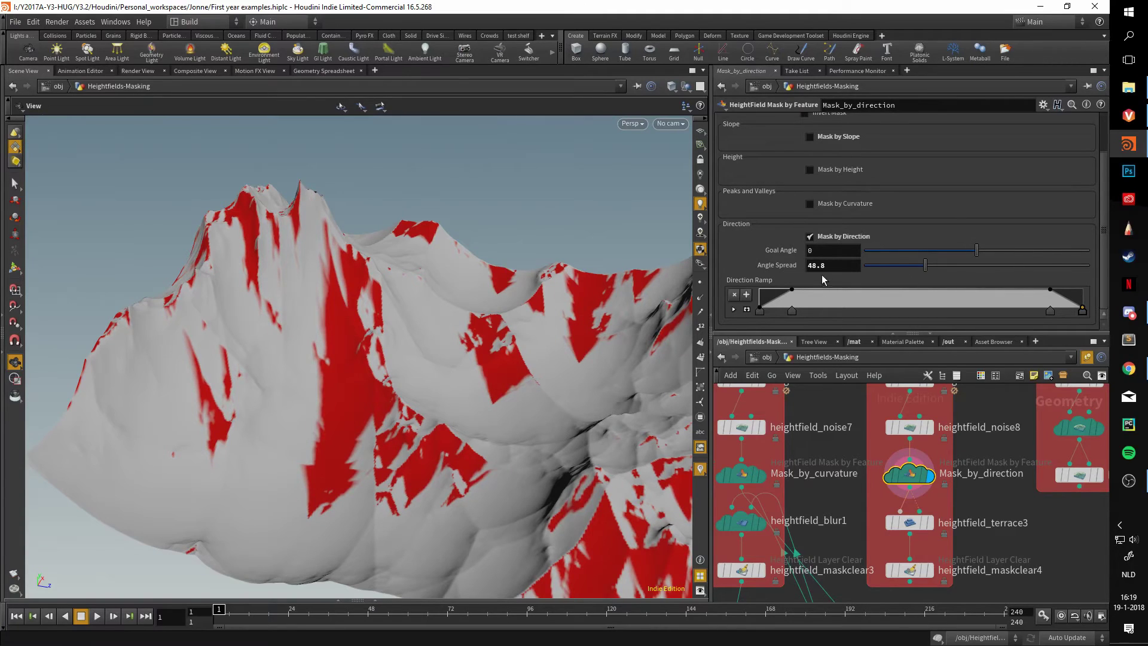
Enlarge the Direction Ramp and add two zero-value points between its peaks, at about 0.2 and 0.8
click(746, 309)
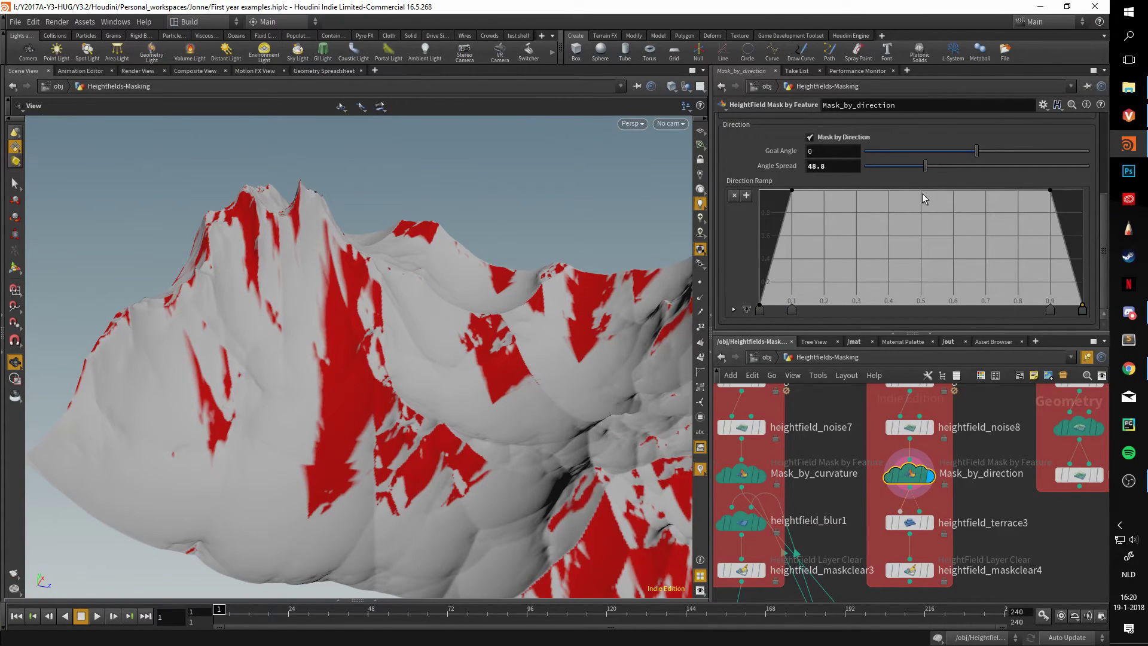
drag(922, 193, 913, 325)
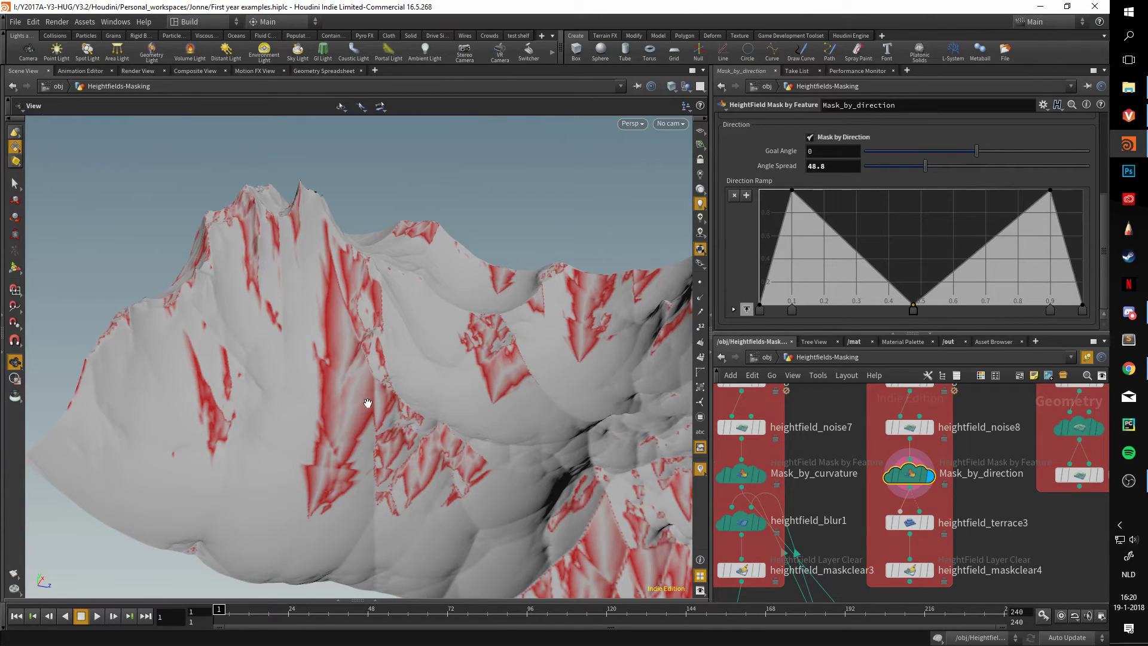
drag(368, 403, 388, 416)
drag(958, 282, 886, 312)
drag(463, 376, 471, 360)
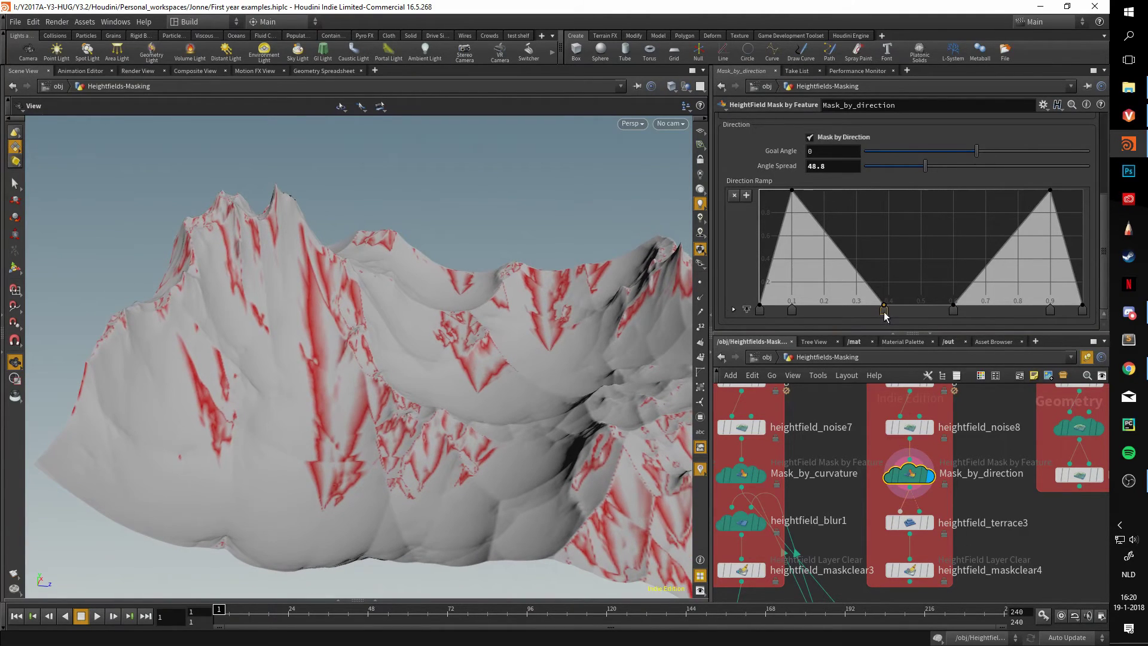
drag(884, 311, 826, 311)
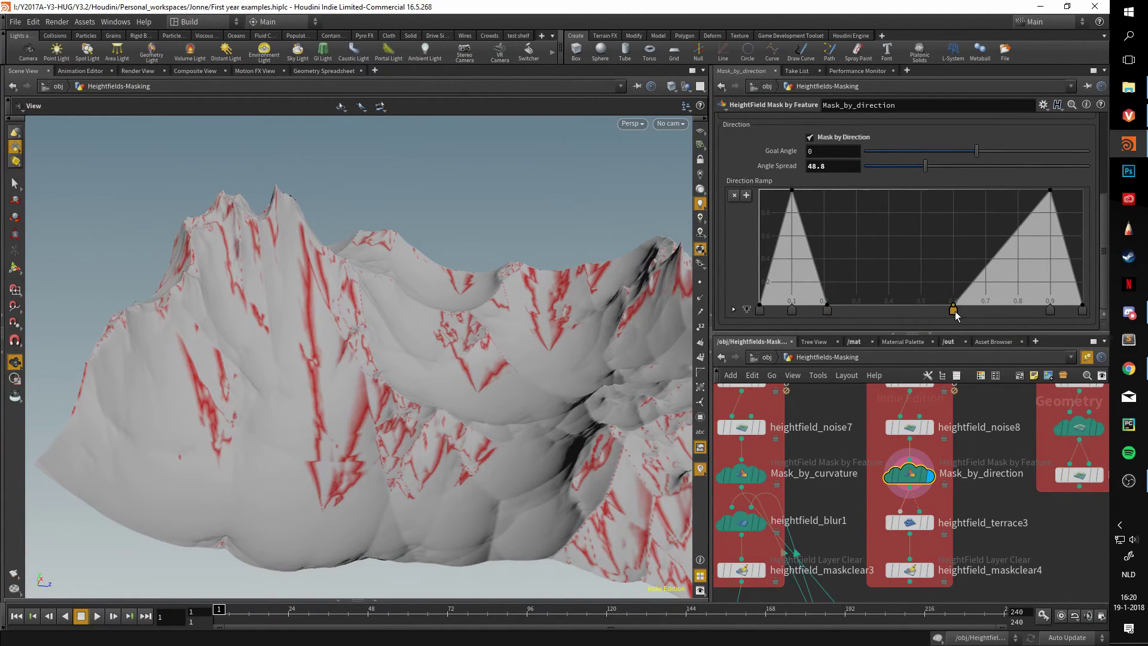
drag(955, 311, 1014, 316)
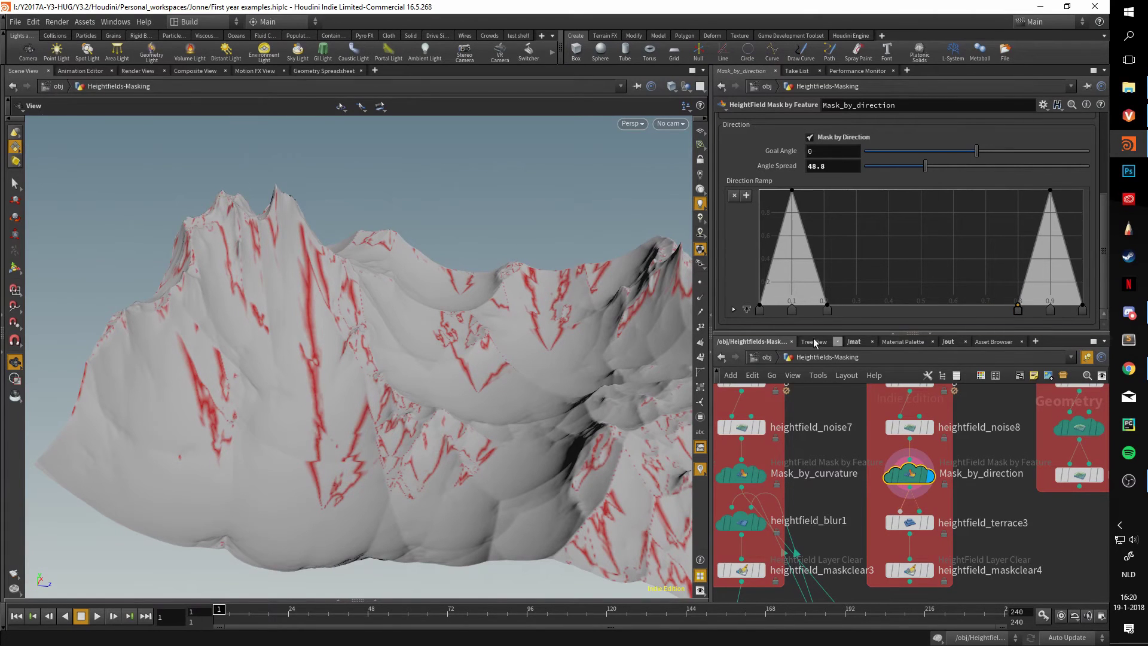
Inspect the narrowed direction mask, and set Angle Spread to 38.8 and Goal Angle to 27.8
drag(521, 334, 504, 289)
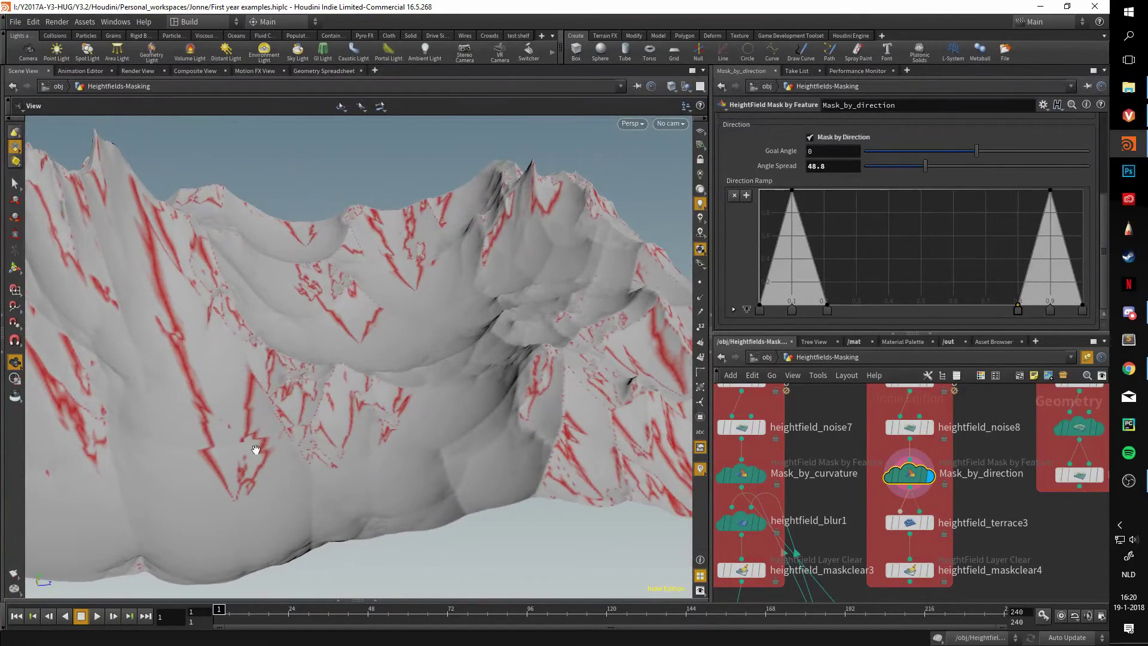
drag(403, 331, 301, 425)
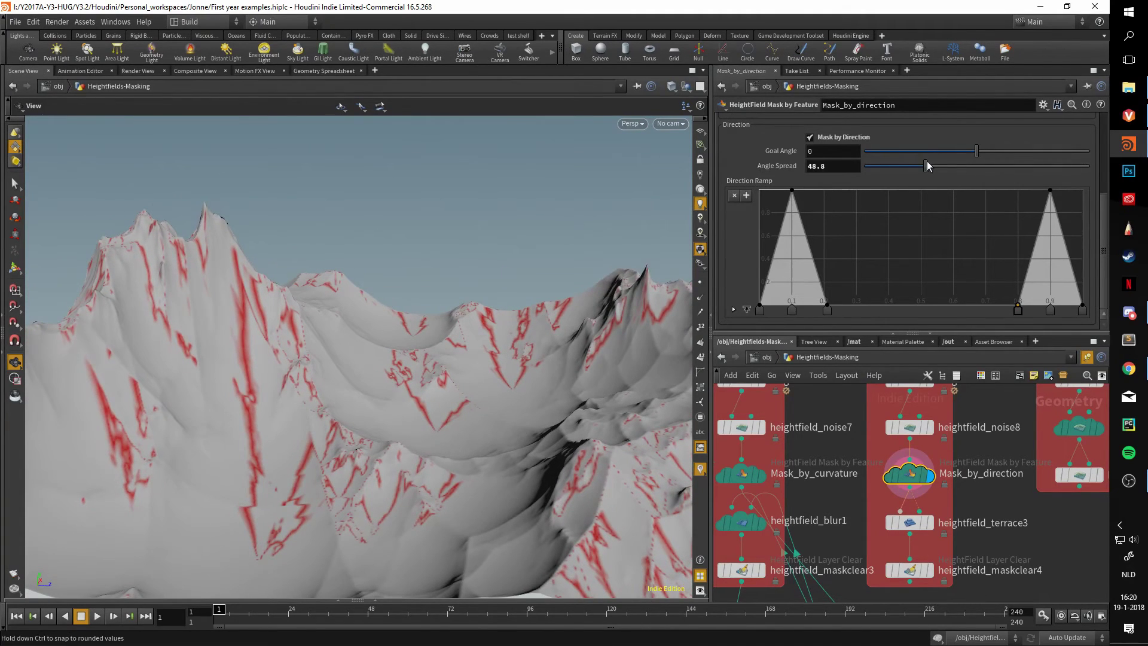
mouse_move(927, 166)
mouse_down()
mouse_move(984, 170)
mouse_move(901, 160)
mouse_move(1071, 161)
mouse_move(927, 142)
mouse_move(994, 141)
mouse_up()
scroll(854, 419, down, 2)
middle_drag(832, 417, 957, 442)
scroll(901, 430, down, 2)
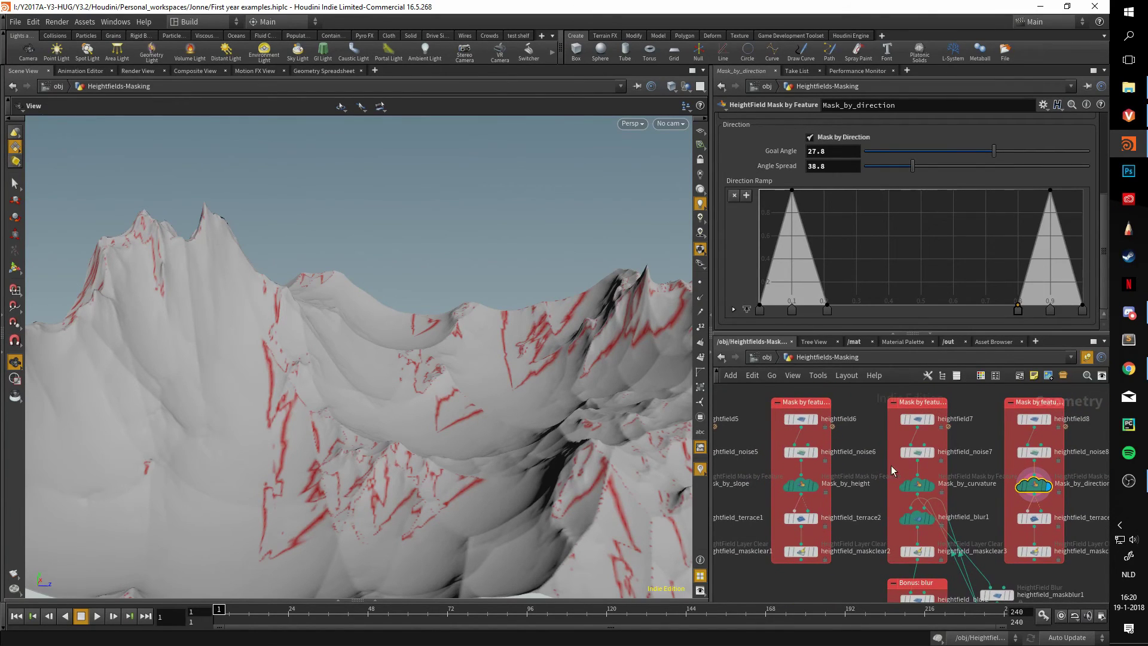
middle_drag(871, 471, 712, 469)
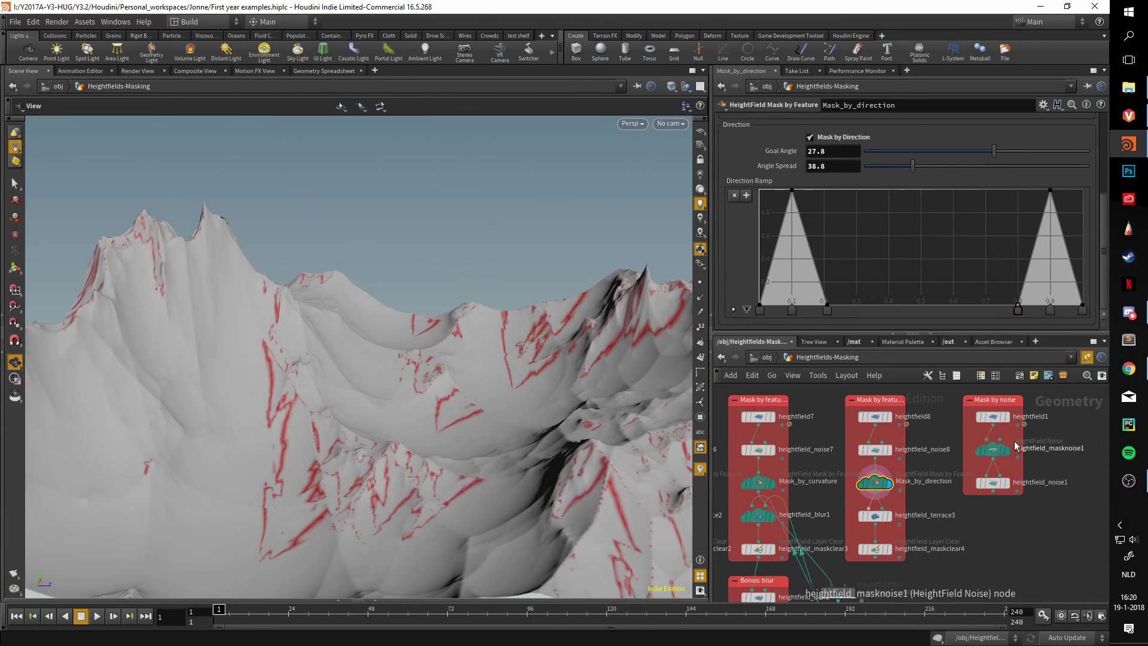
middle_drag(970, 520, 1046, 495)
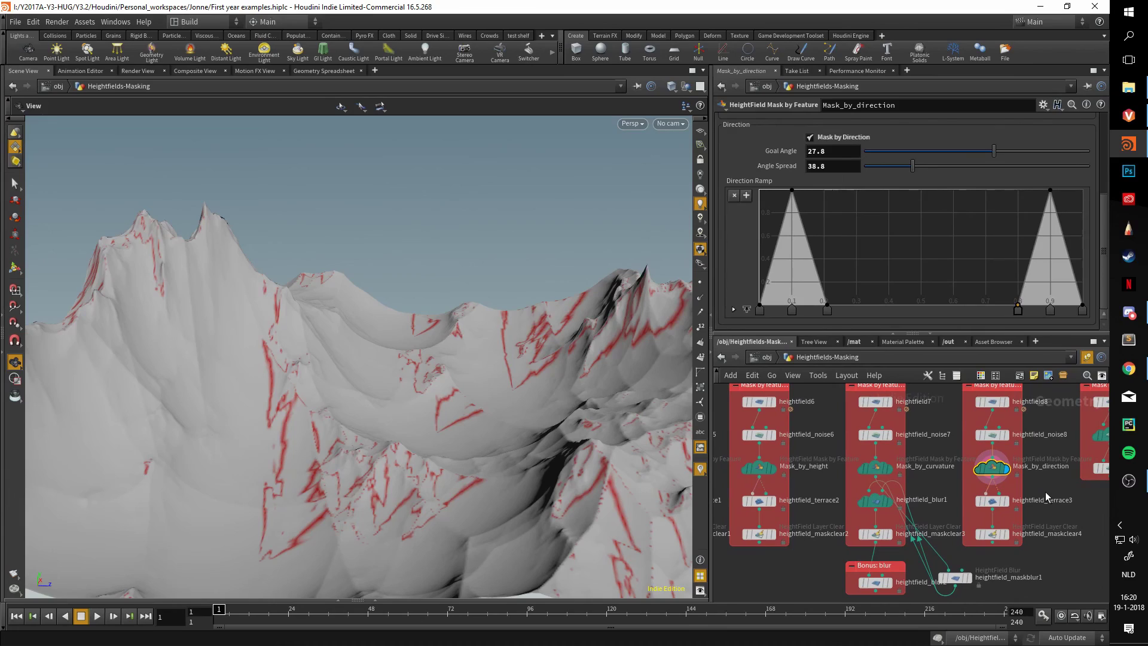